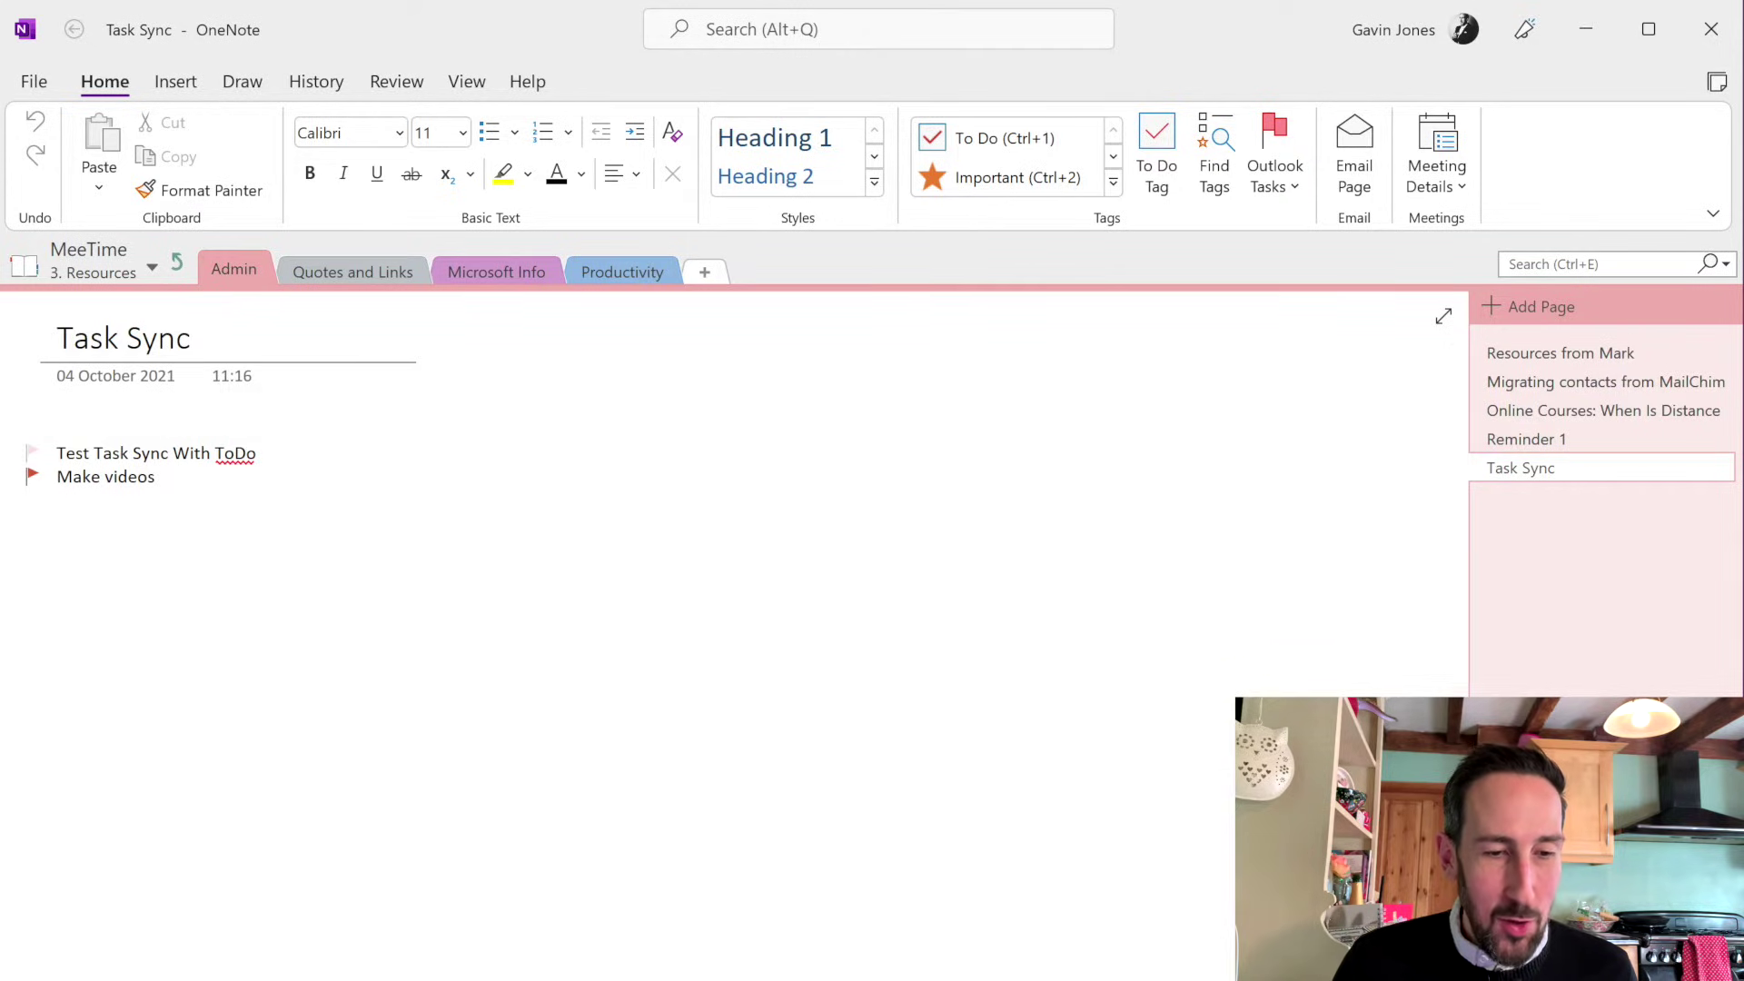
- Switch to Outlook's task list to find the flagged tasks 'Test Task Sync With ToDo' and 'Make videos'
key("alt+Tab")
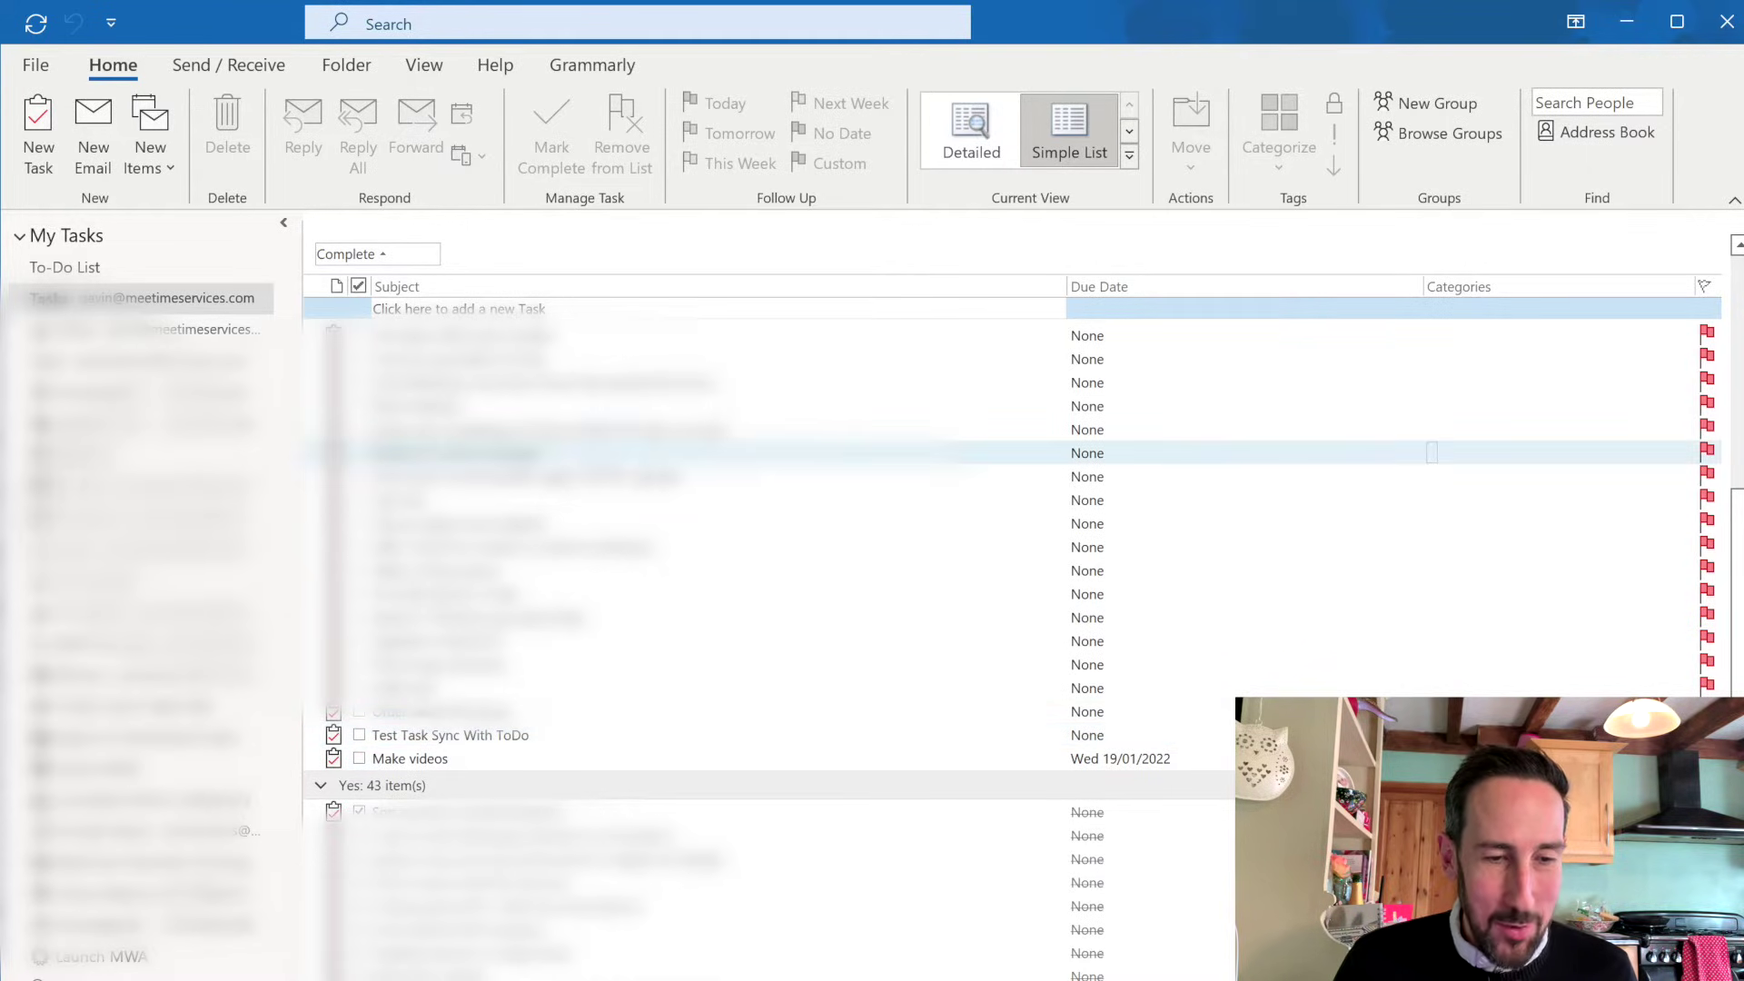
- In Microsoft To Do, open the Make videos task and follow the onenote: link in its note
key("alt+Tab")
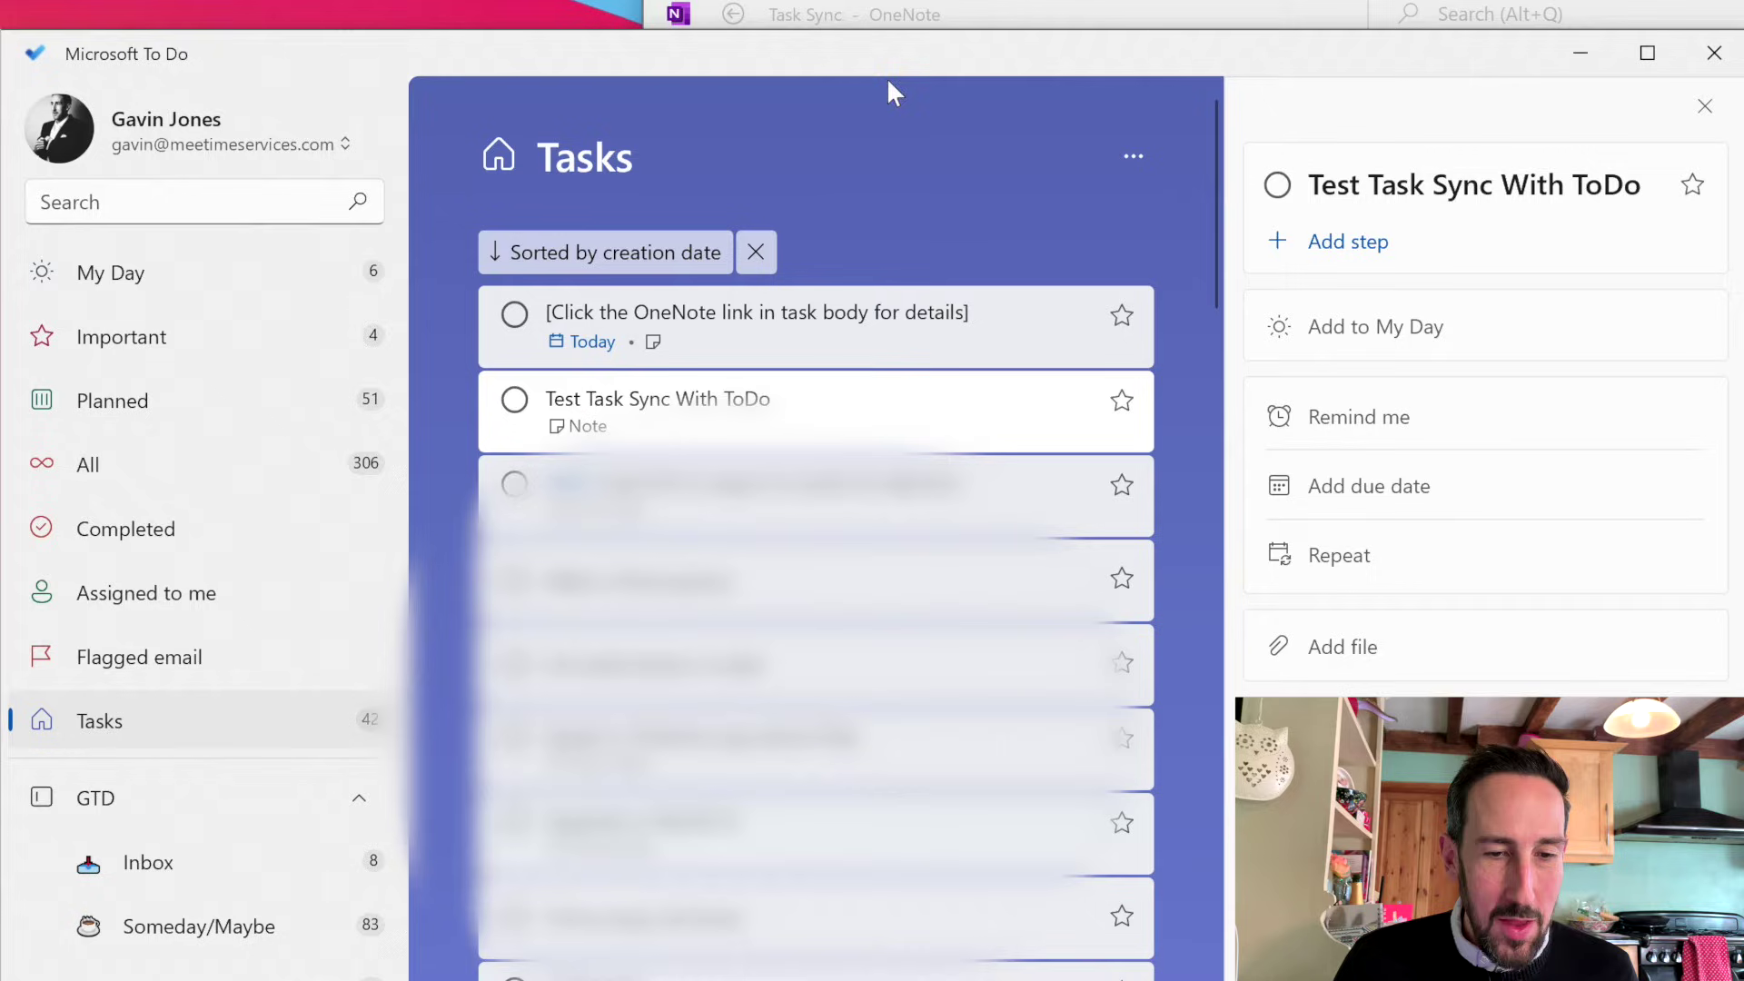
left_click_drag(868, 44, 867, 24)
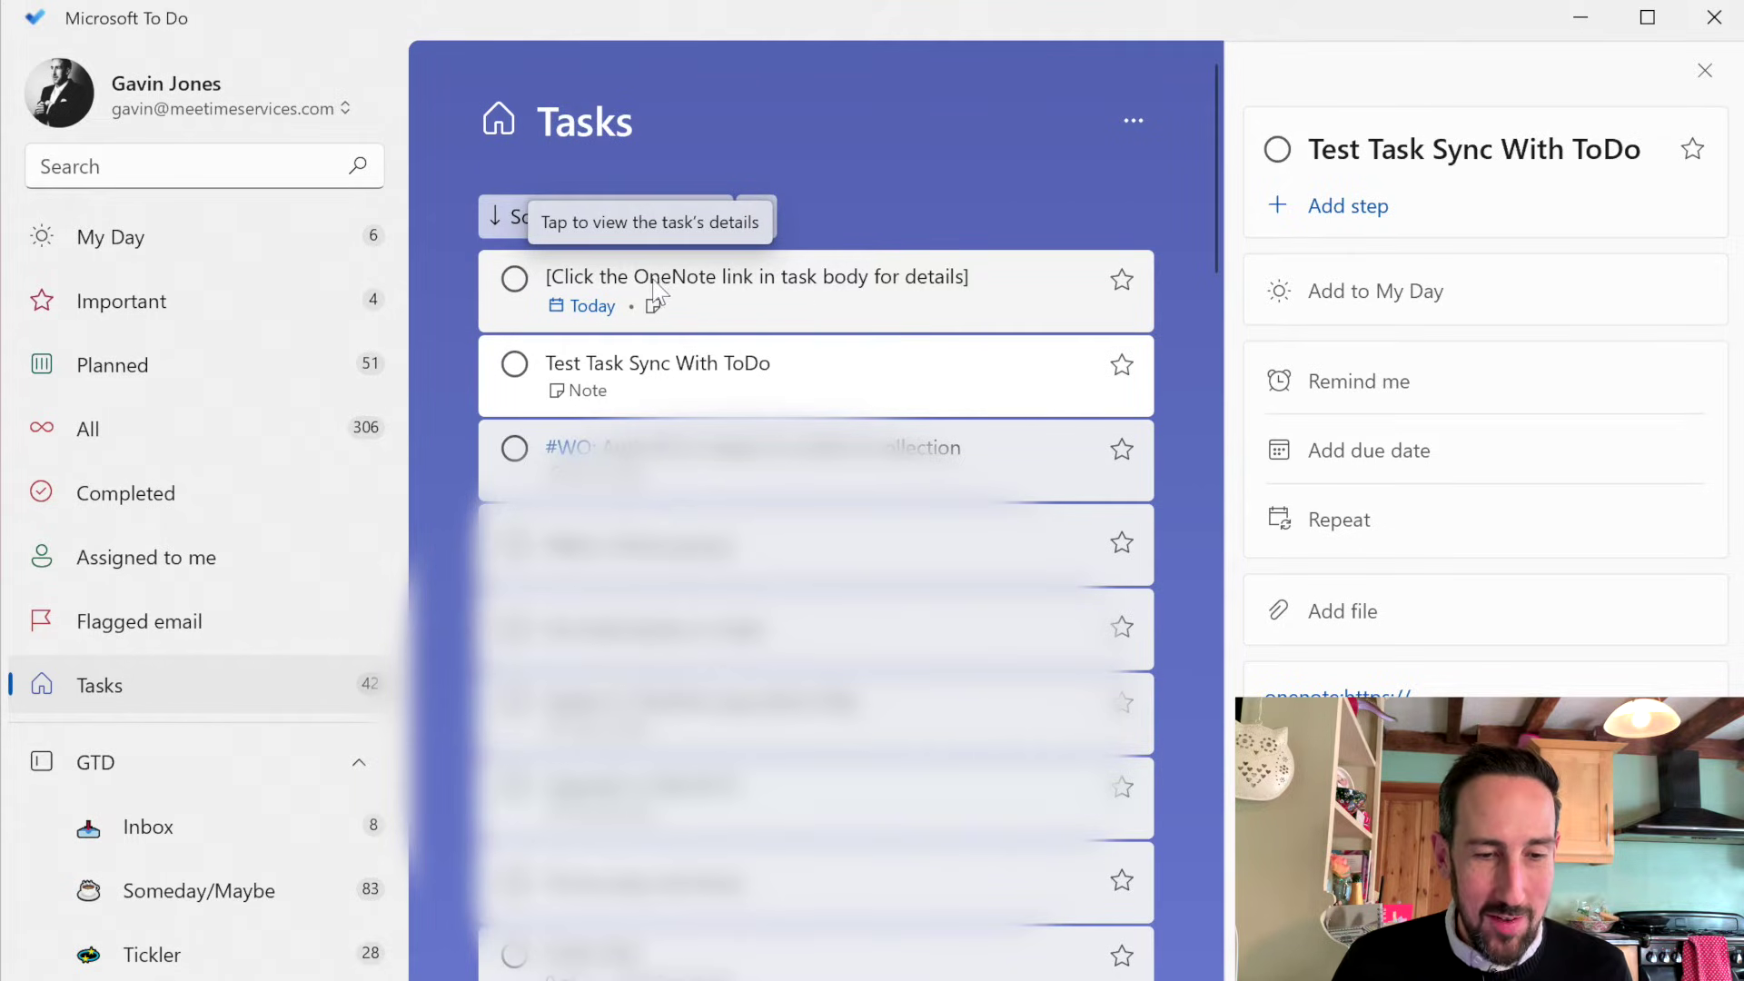
left_click(1013, 299)
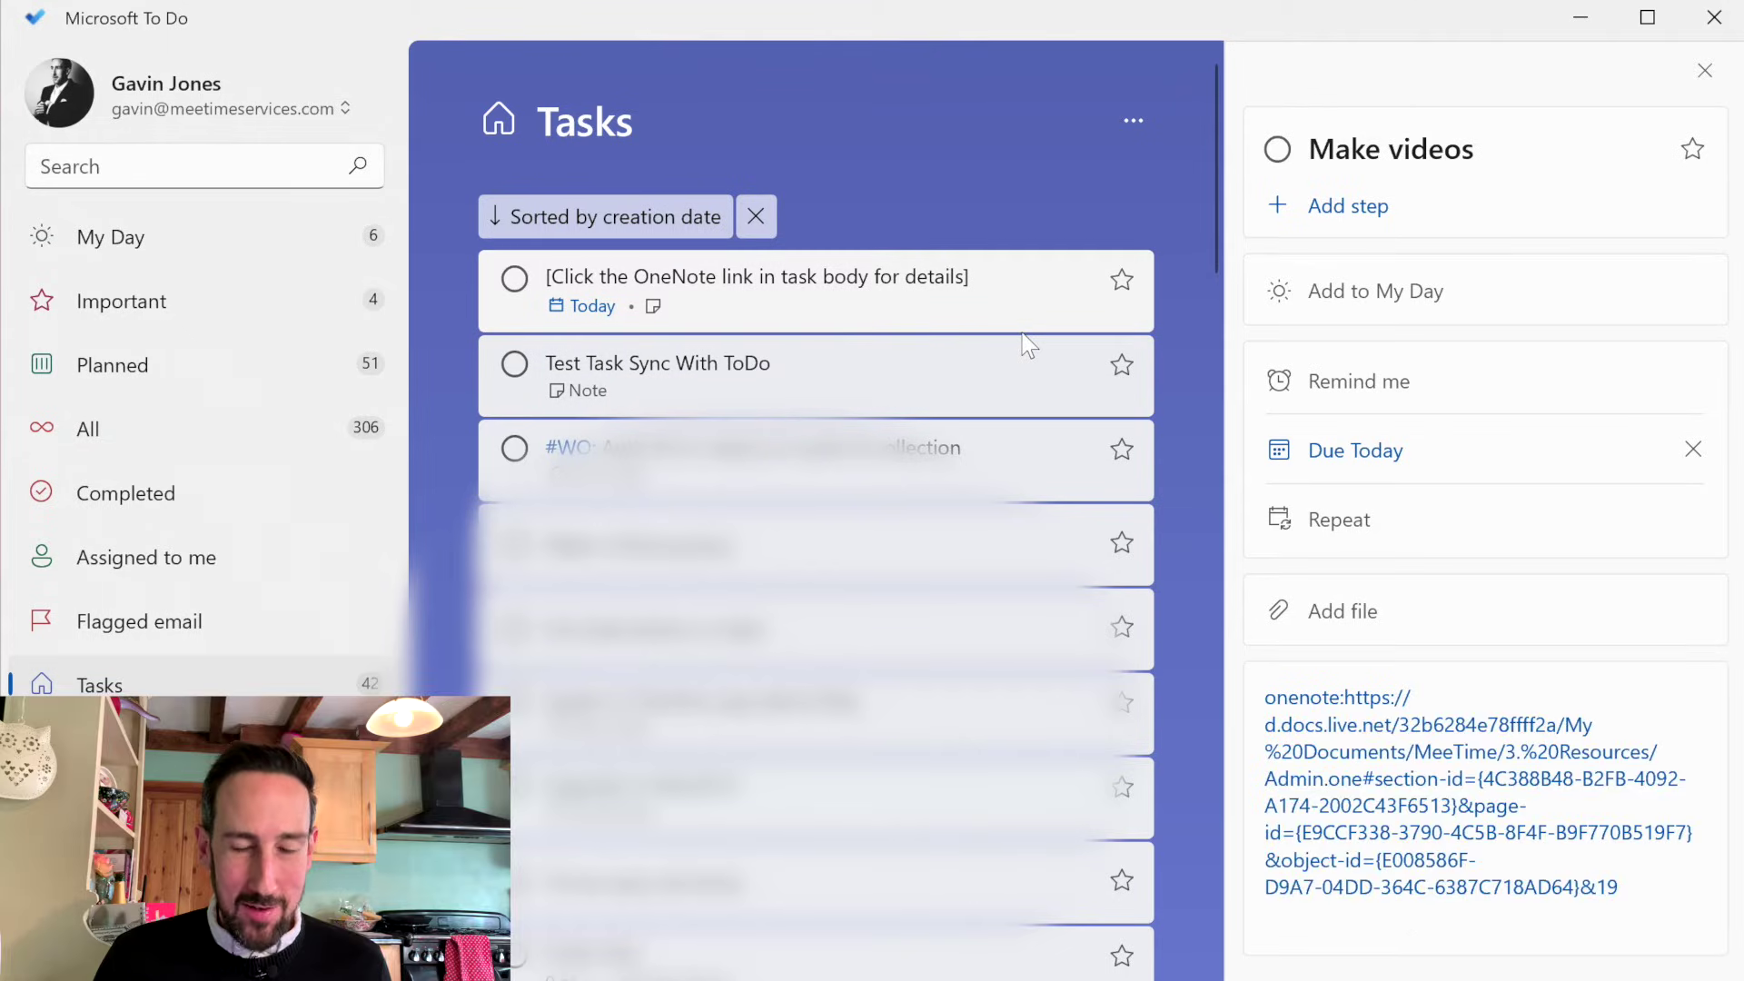
left_click(1450, 769)
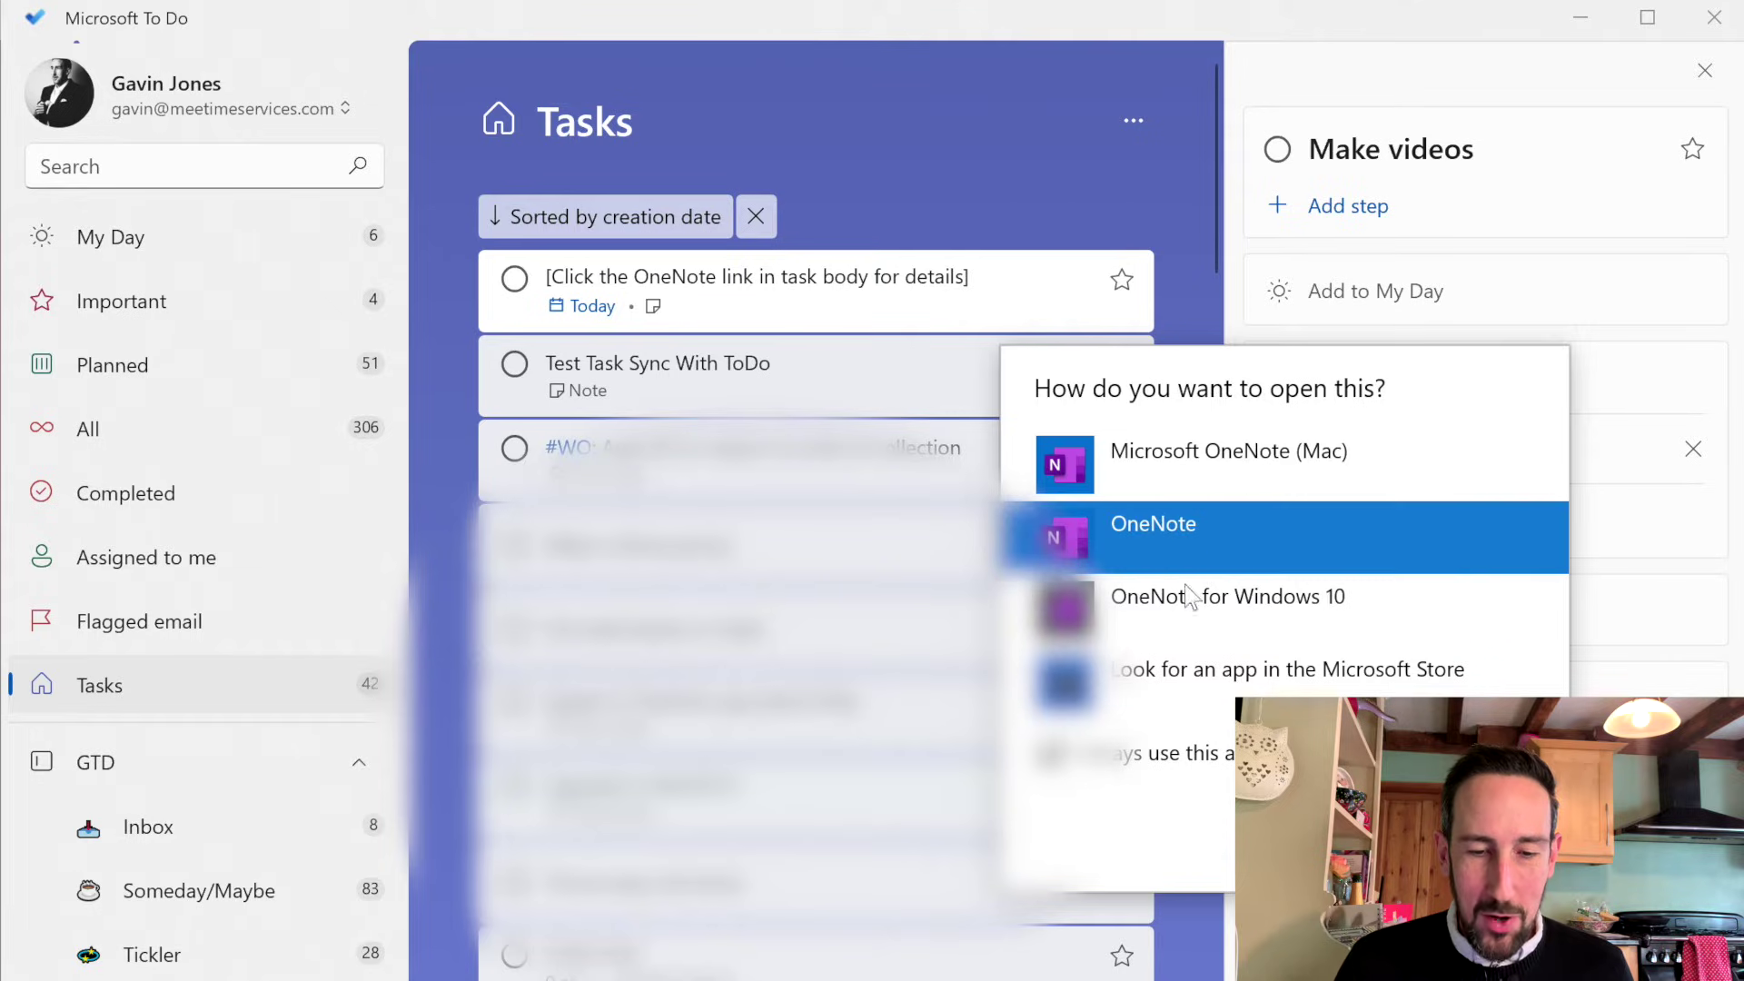
- Open the link in OneNote and add an empty line below Make videos
key("Return")
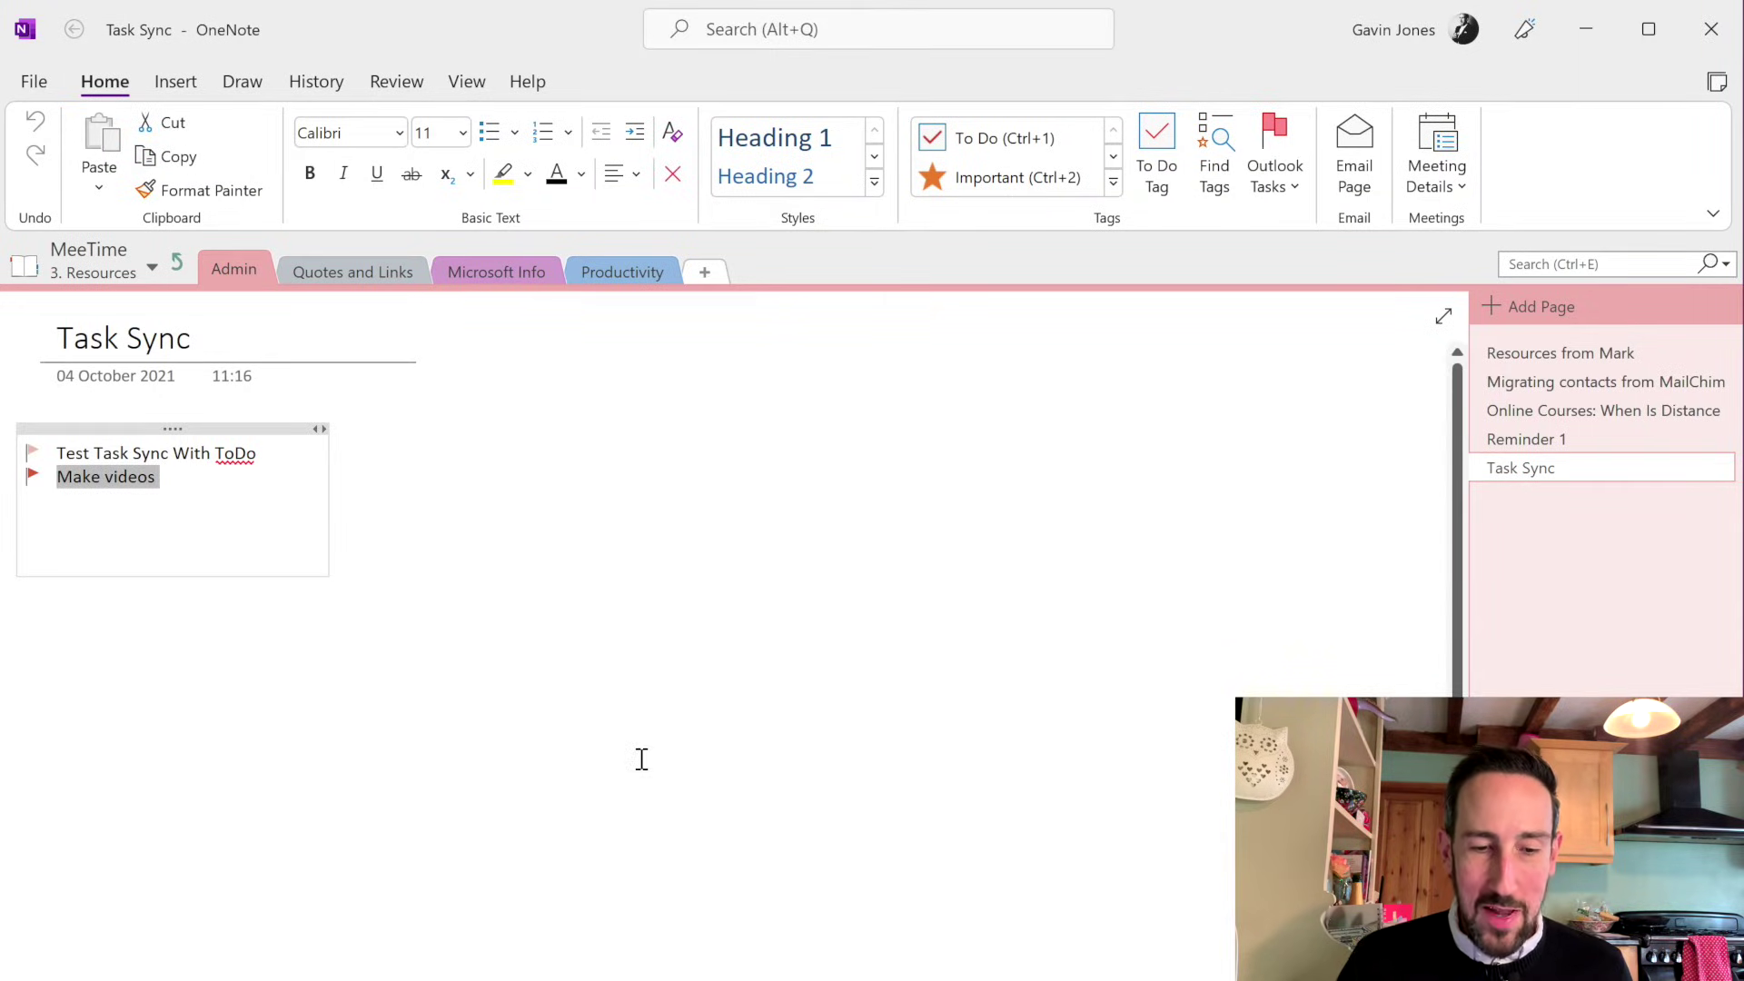
left_click(185, 485)
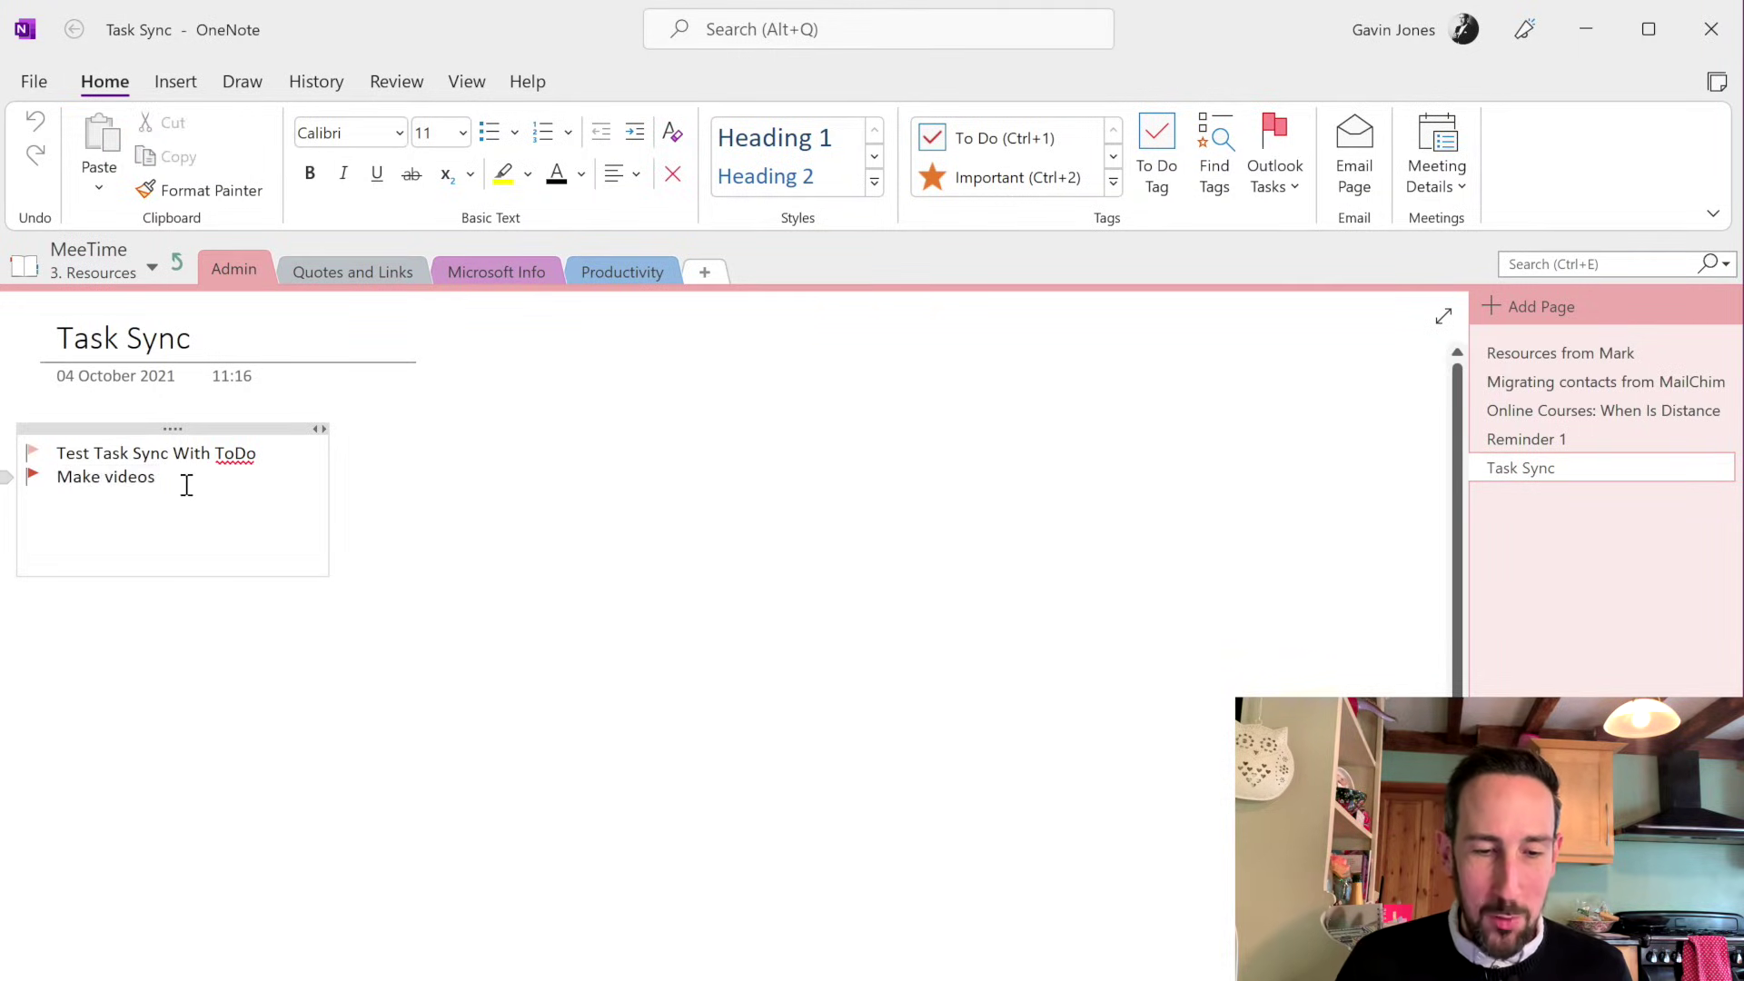
key("Return")
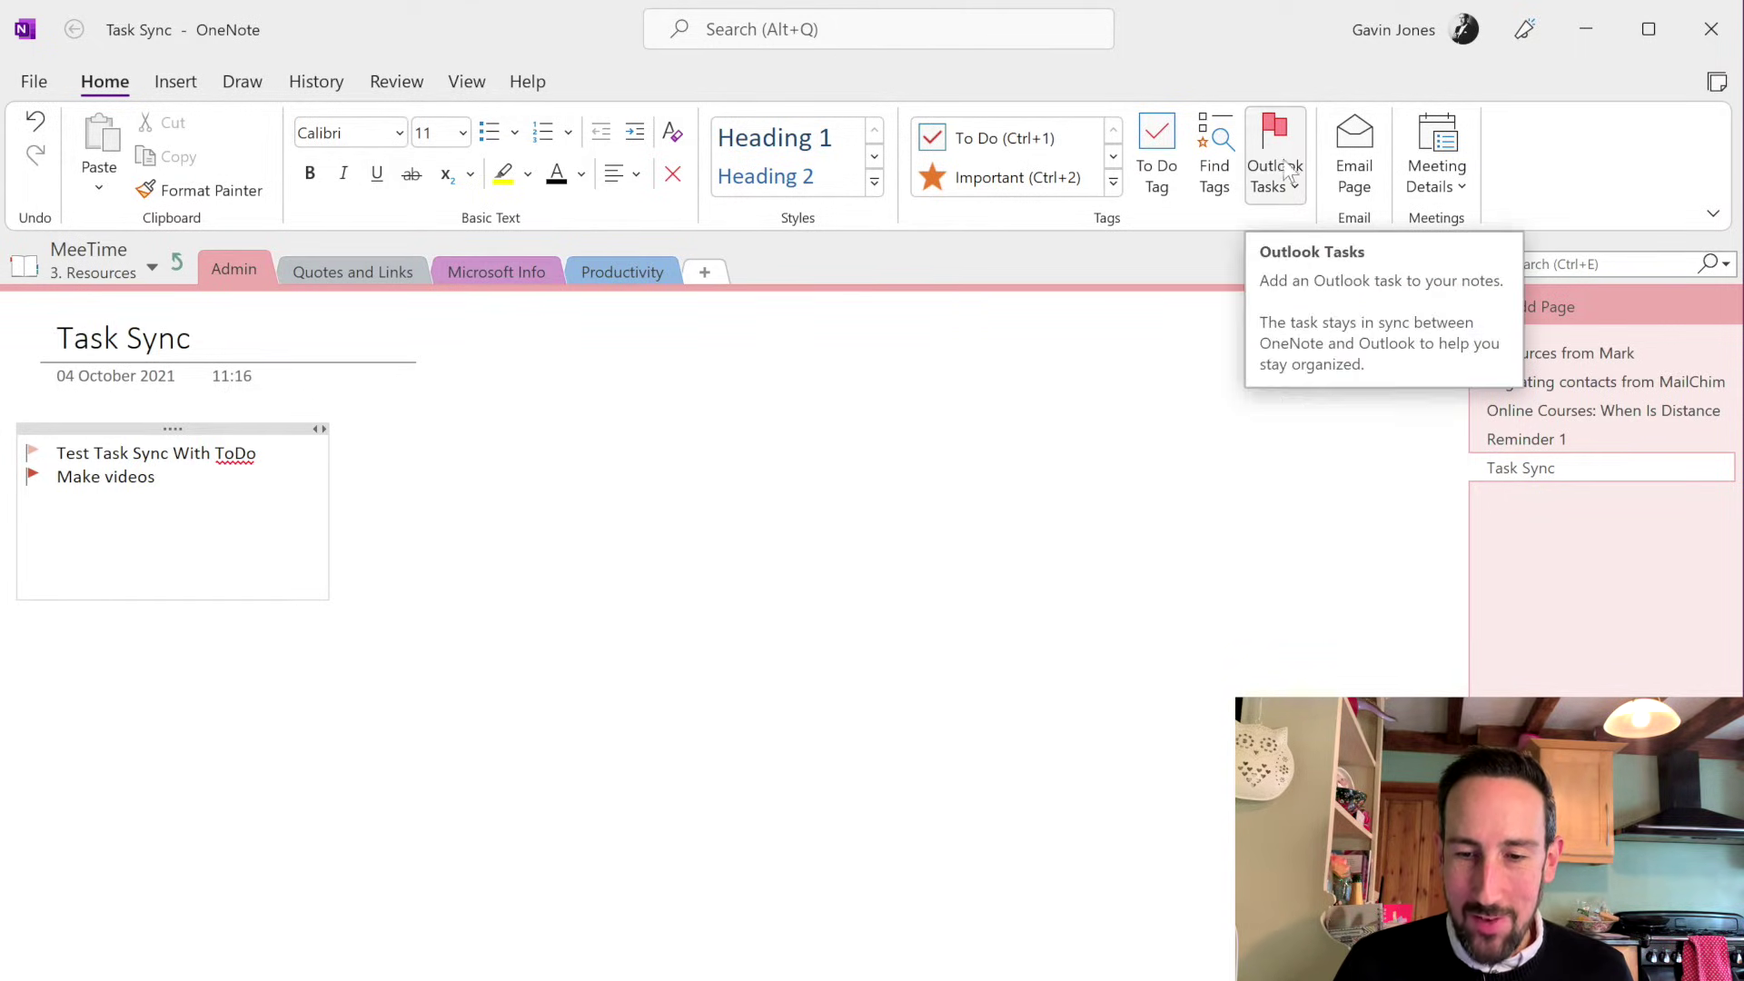
- Try a To Do tag on the empty line, then untick and remove it
left_click(1156, 147)
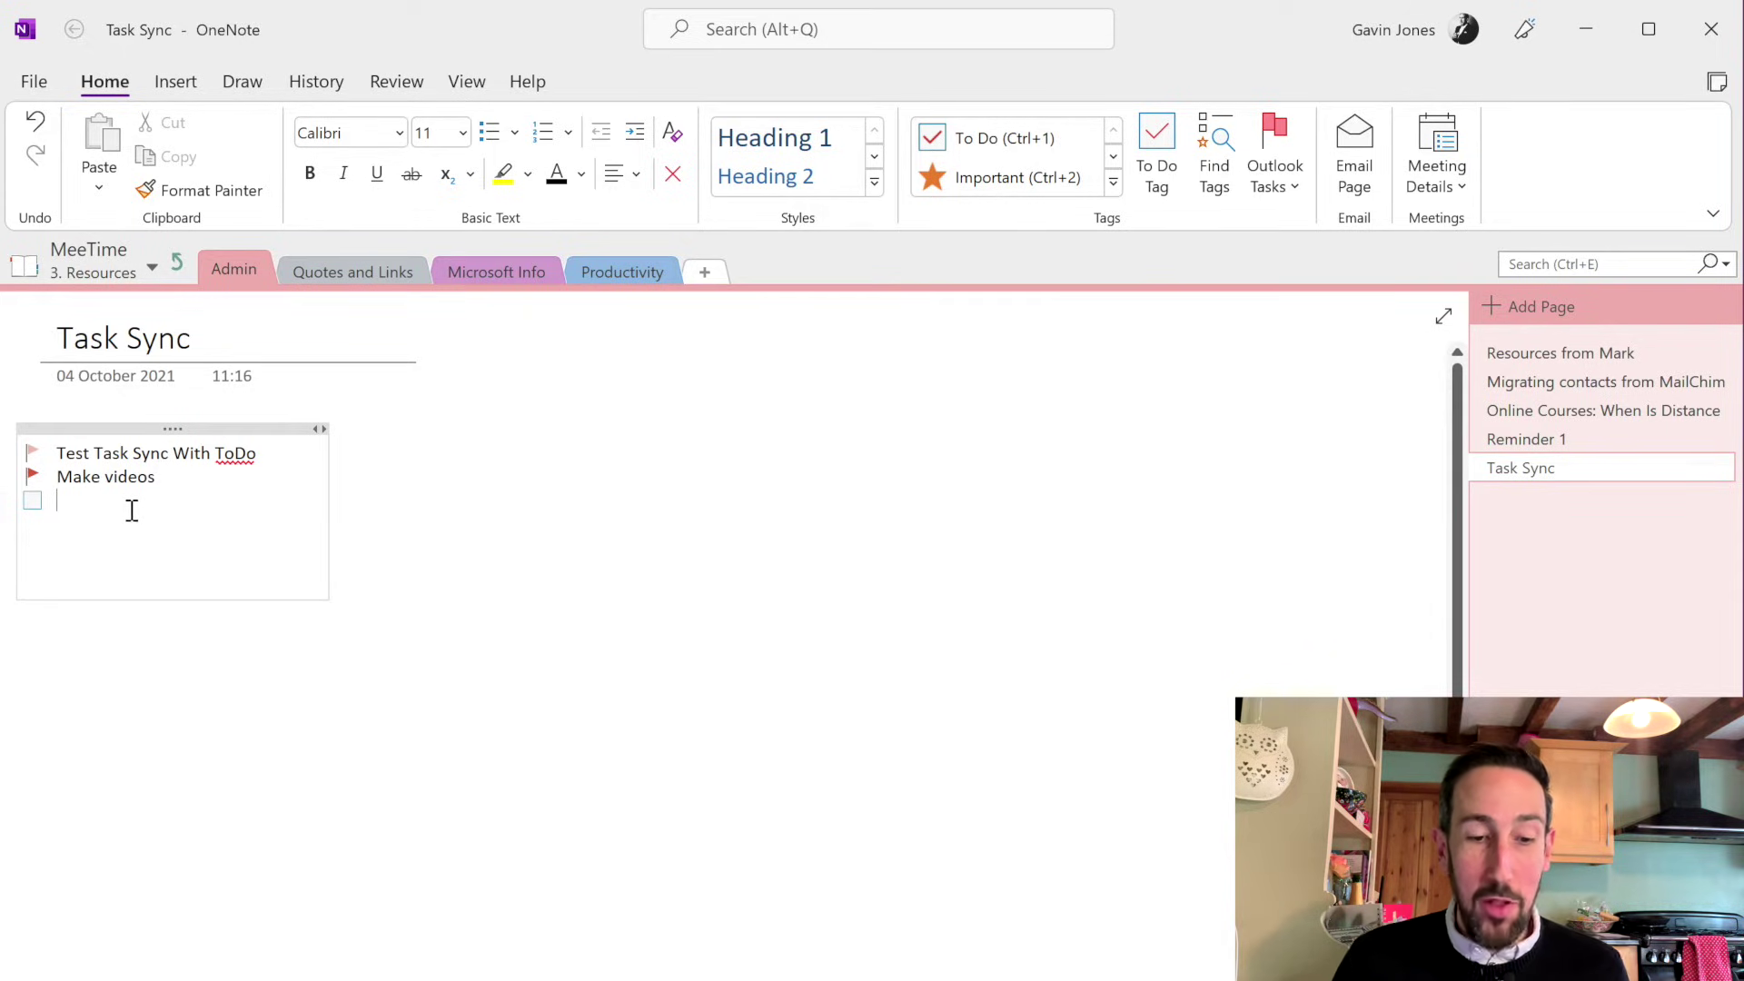
left_click(34, 502)
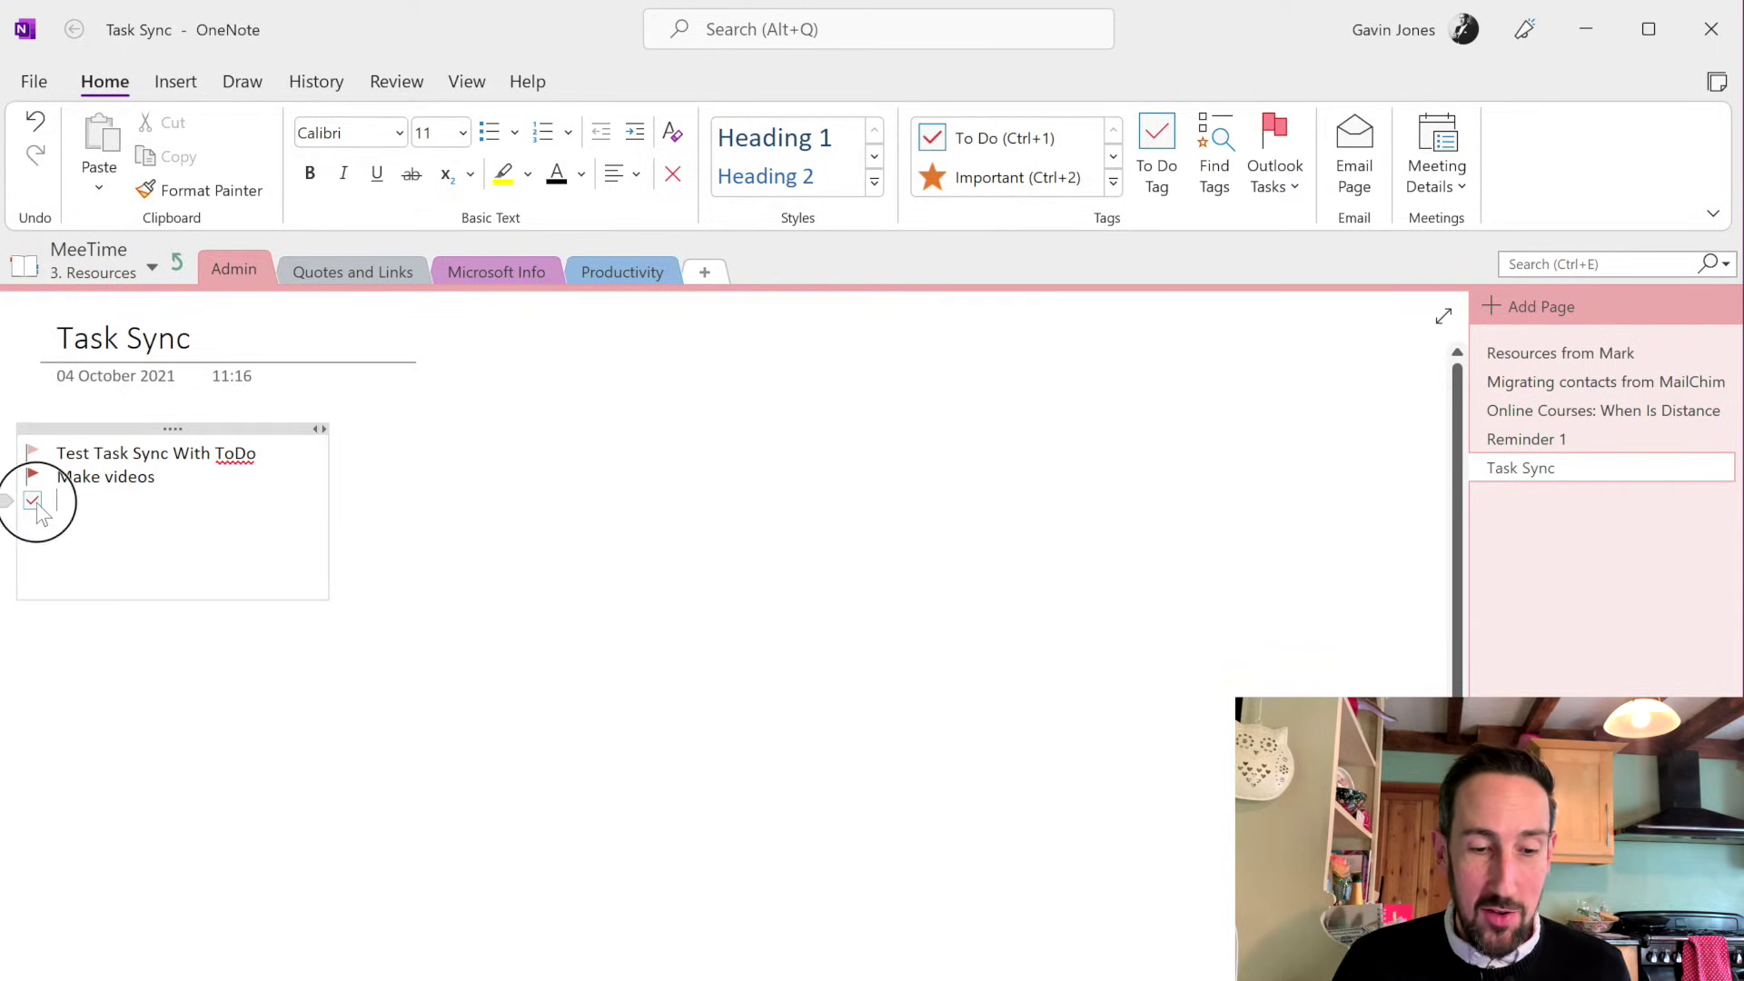
left_click(34, 502)
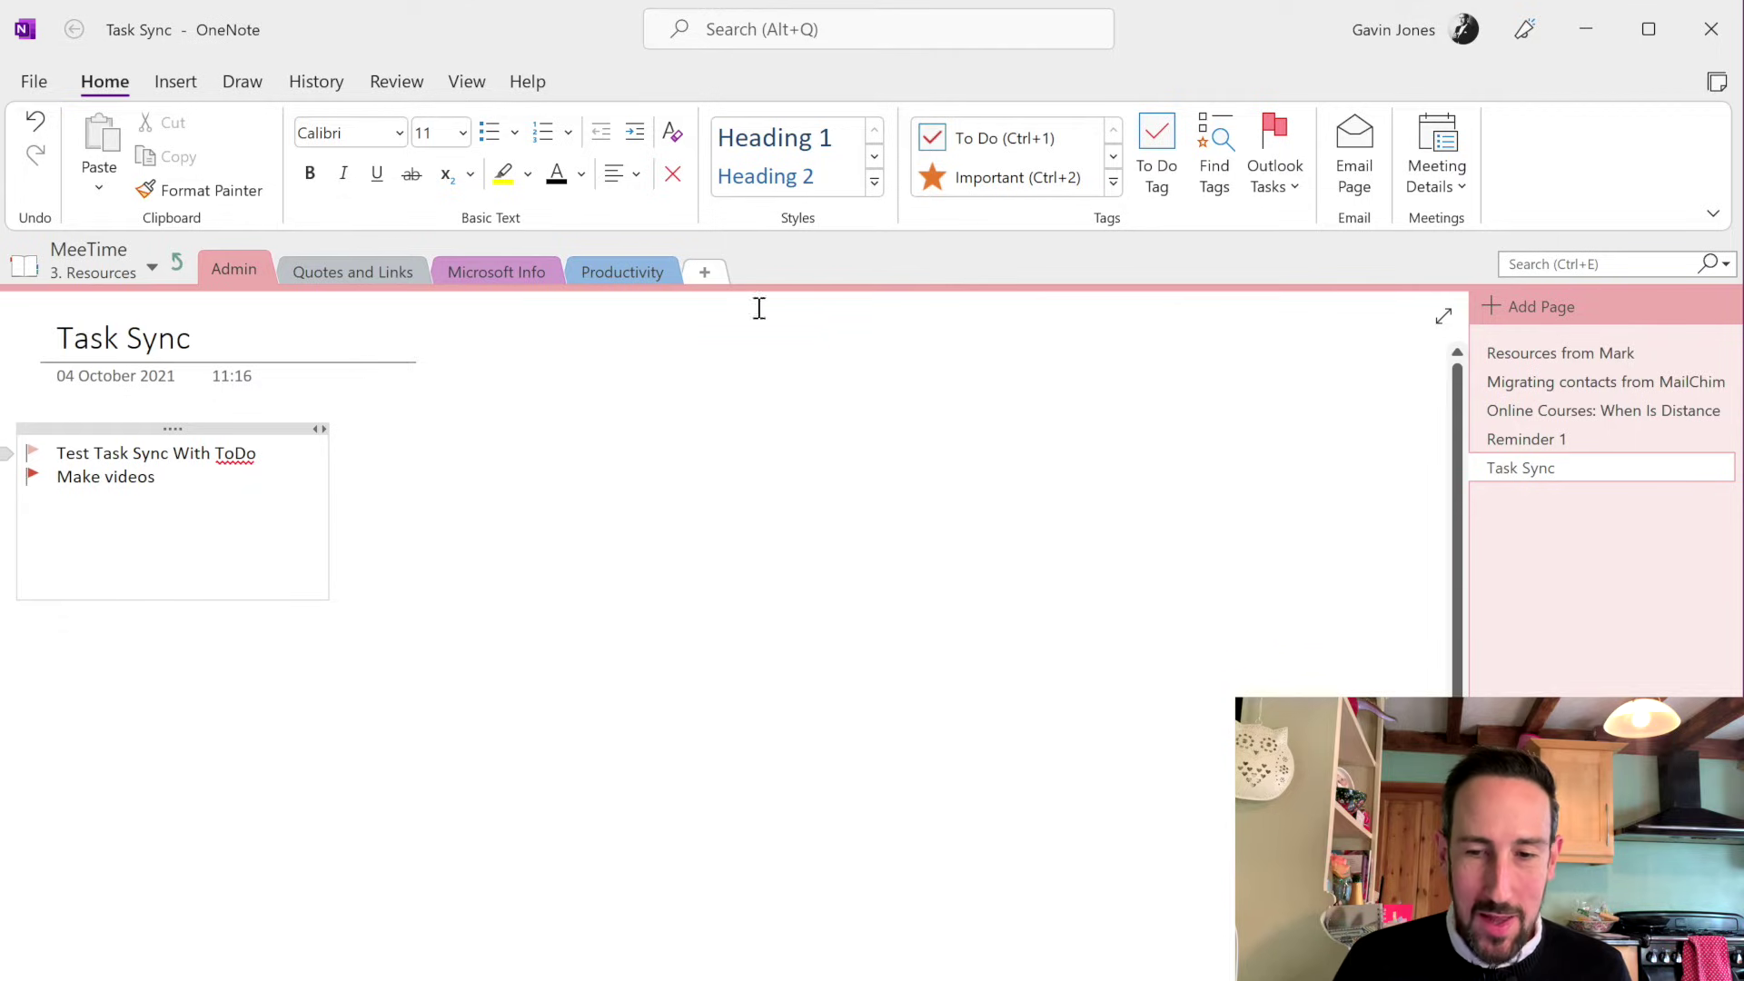
left_click(1285, 154)
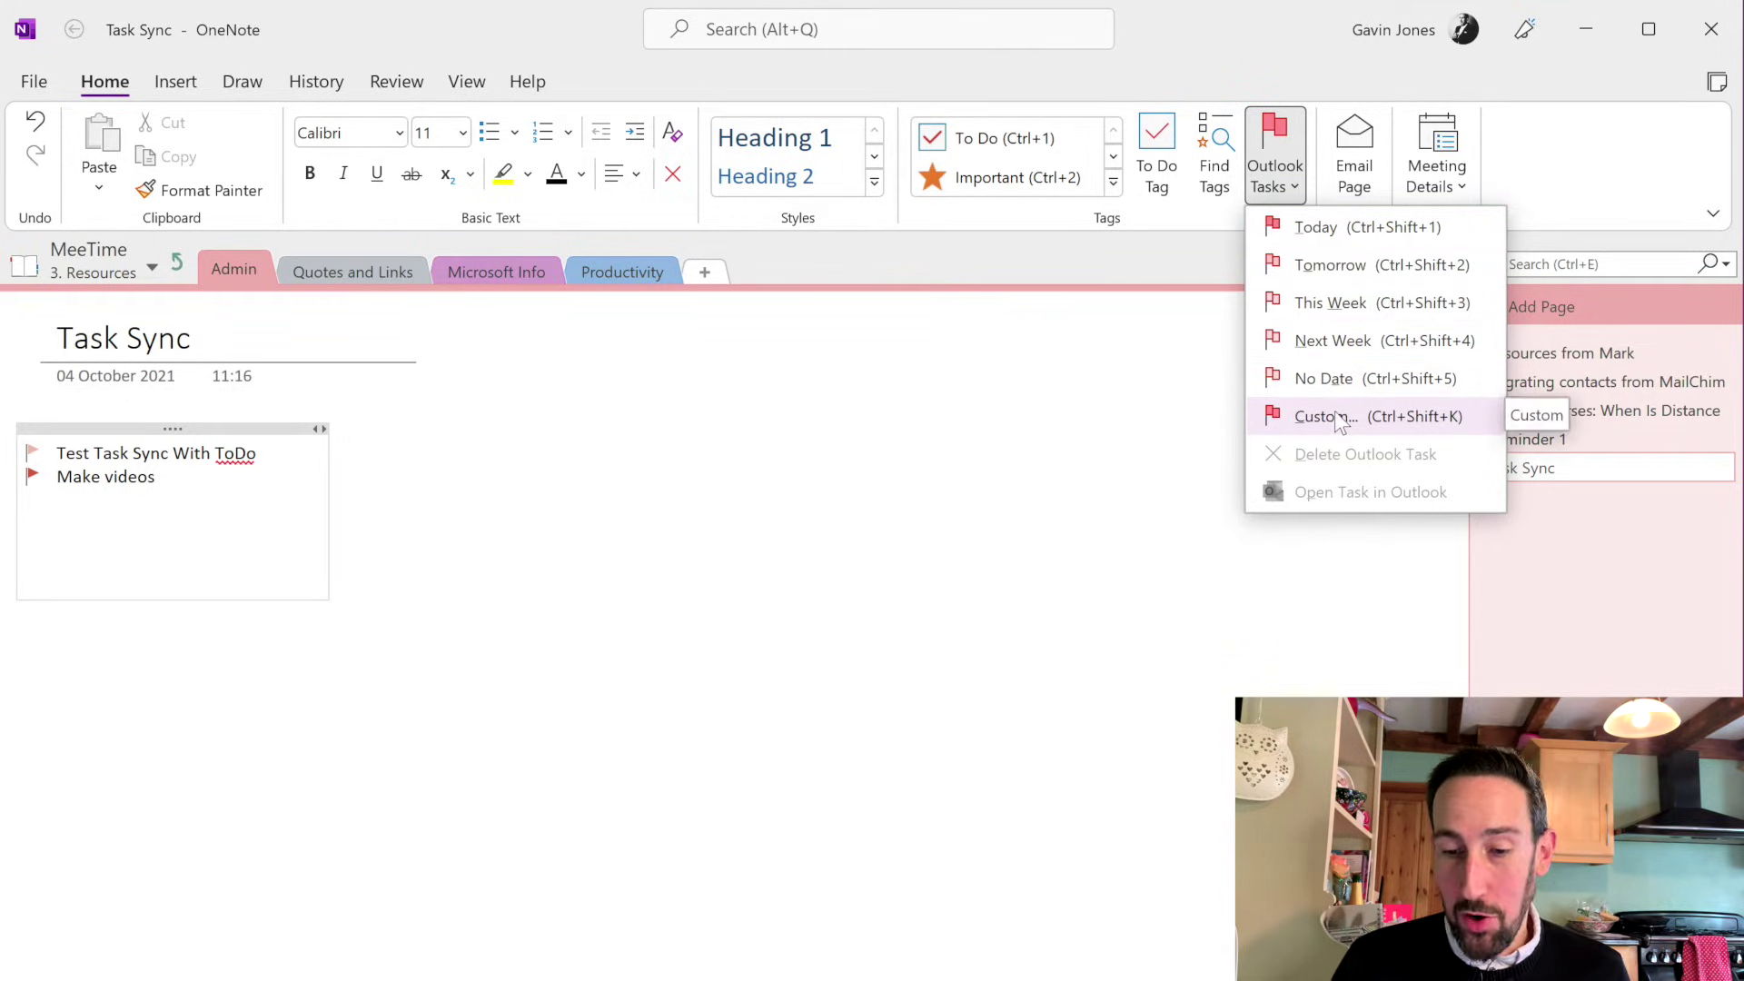
- Flag the empty line as a No Date Outlook task about following up with a colleague on an important document
left_click(1328, 380)
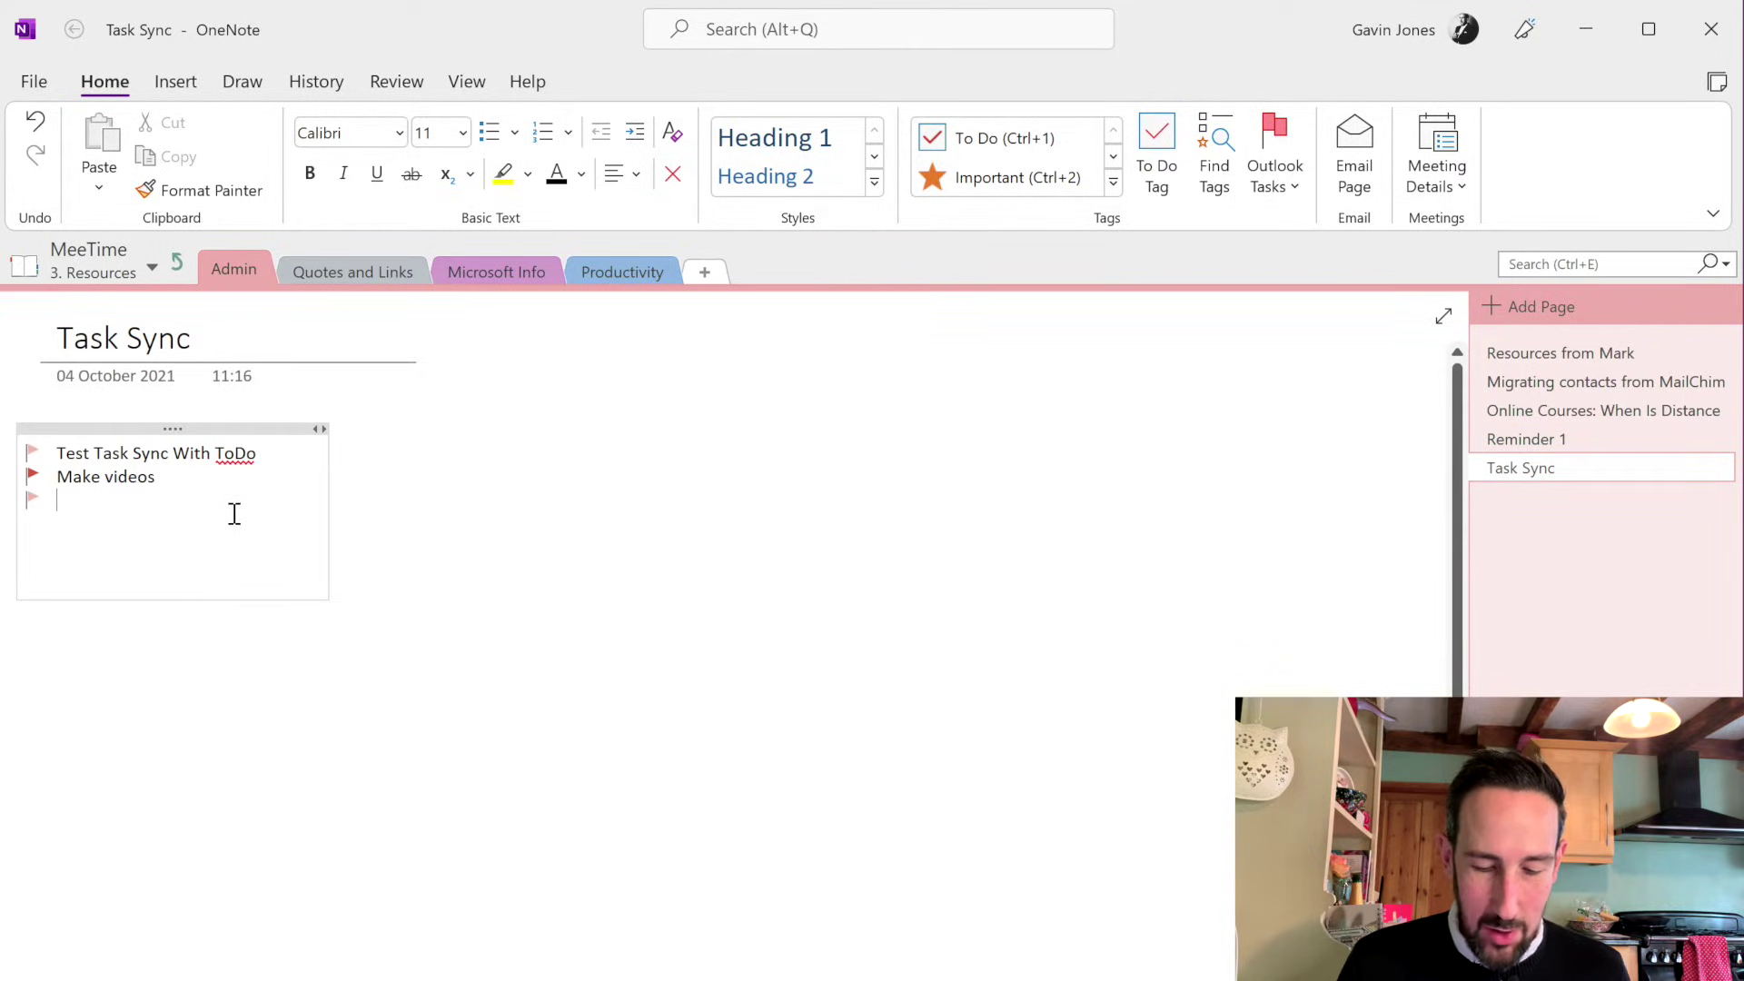
type("ToDo Make videos ")
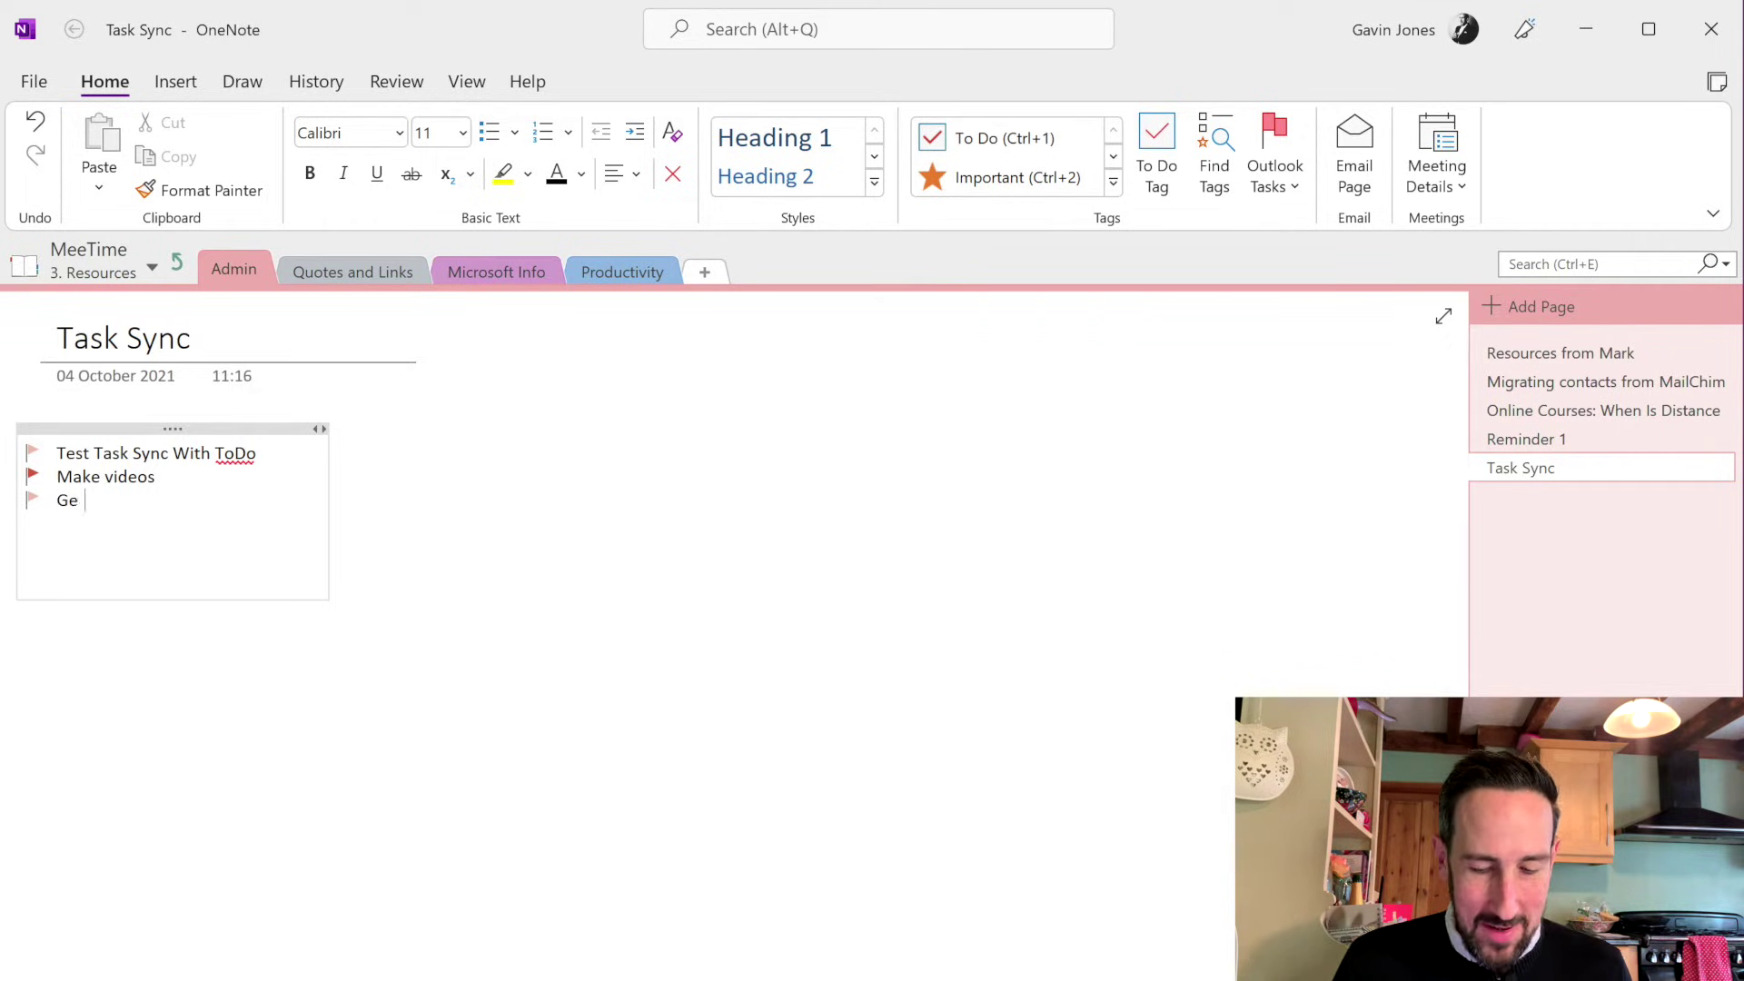
type("Get back to Mike")
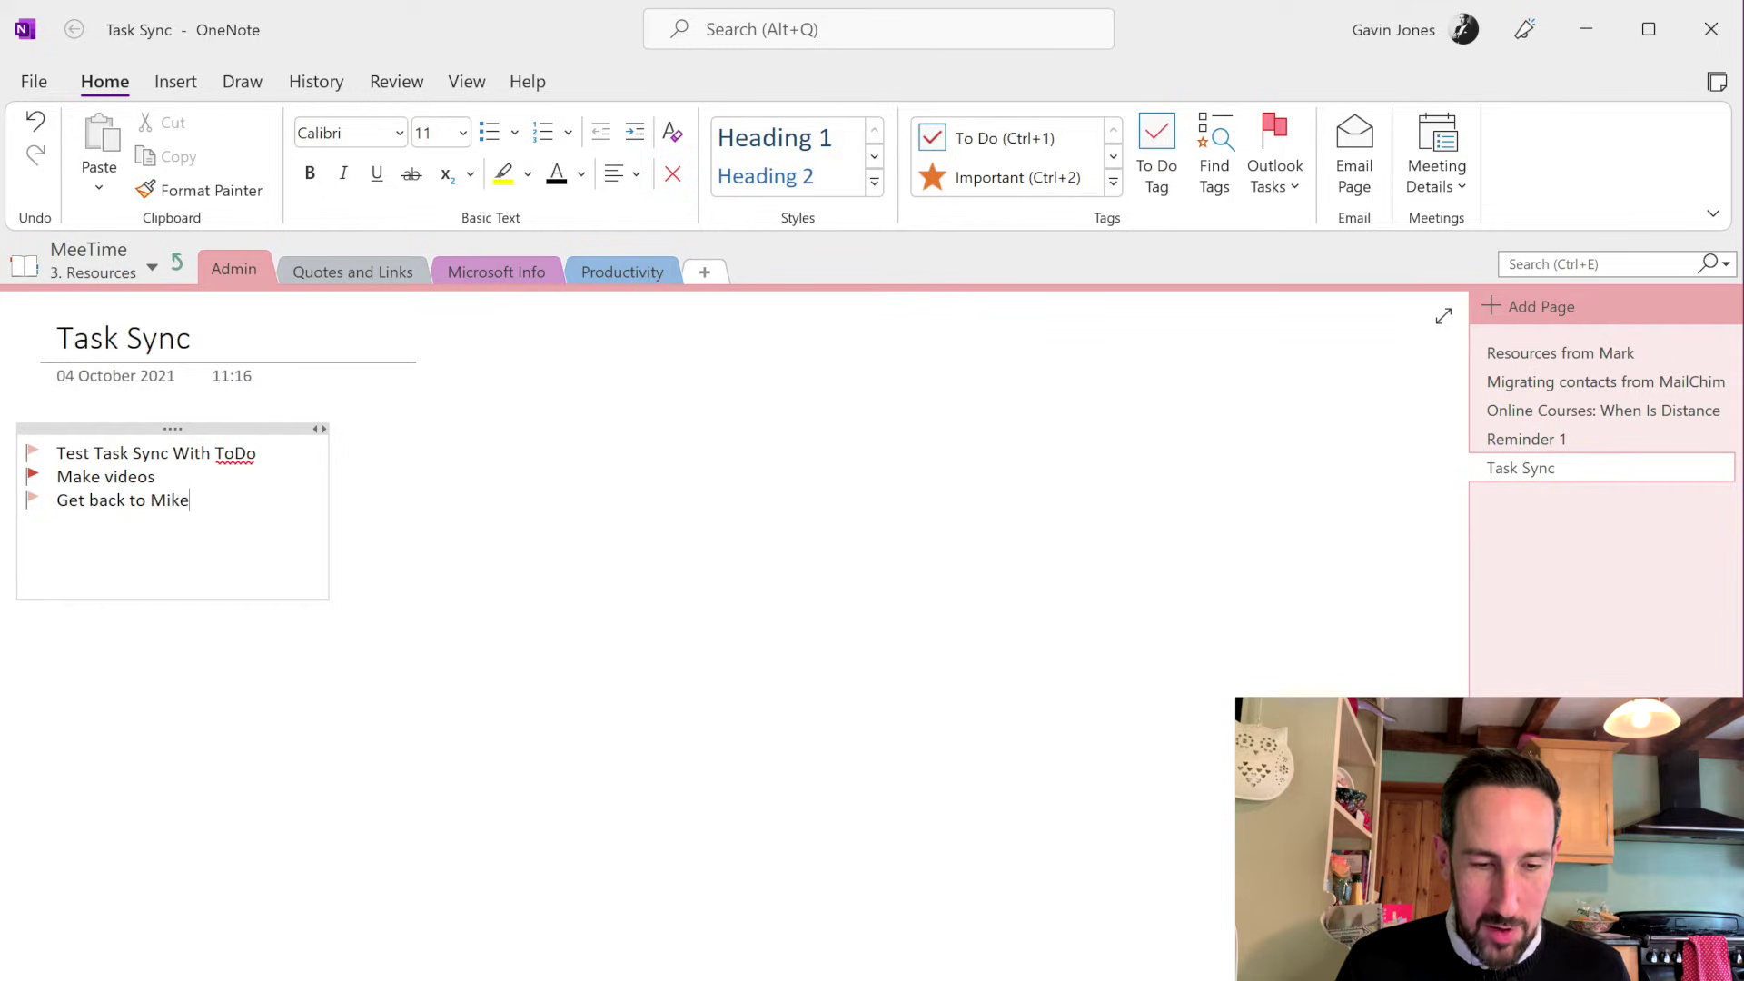
type(" about important ")
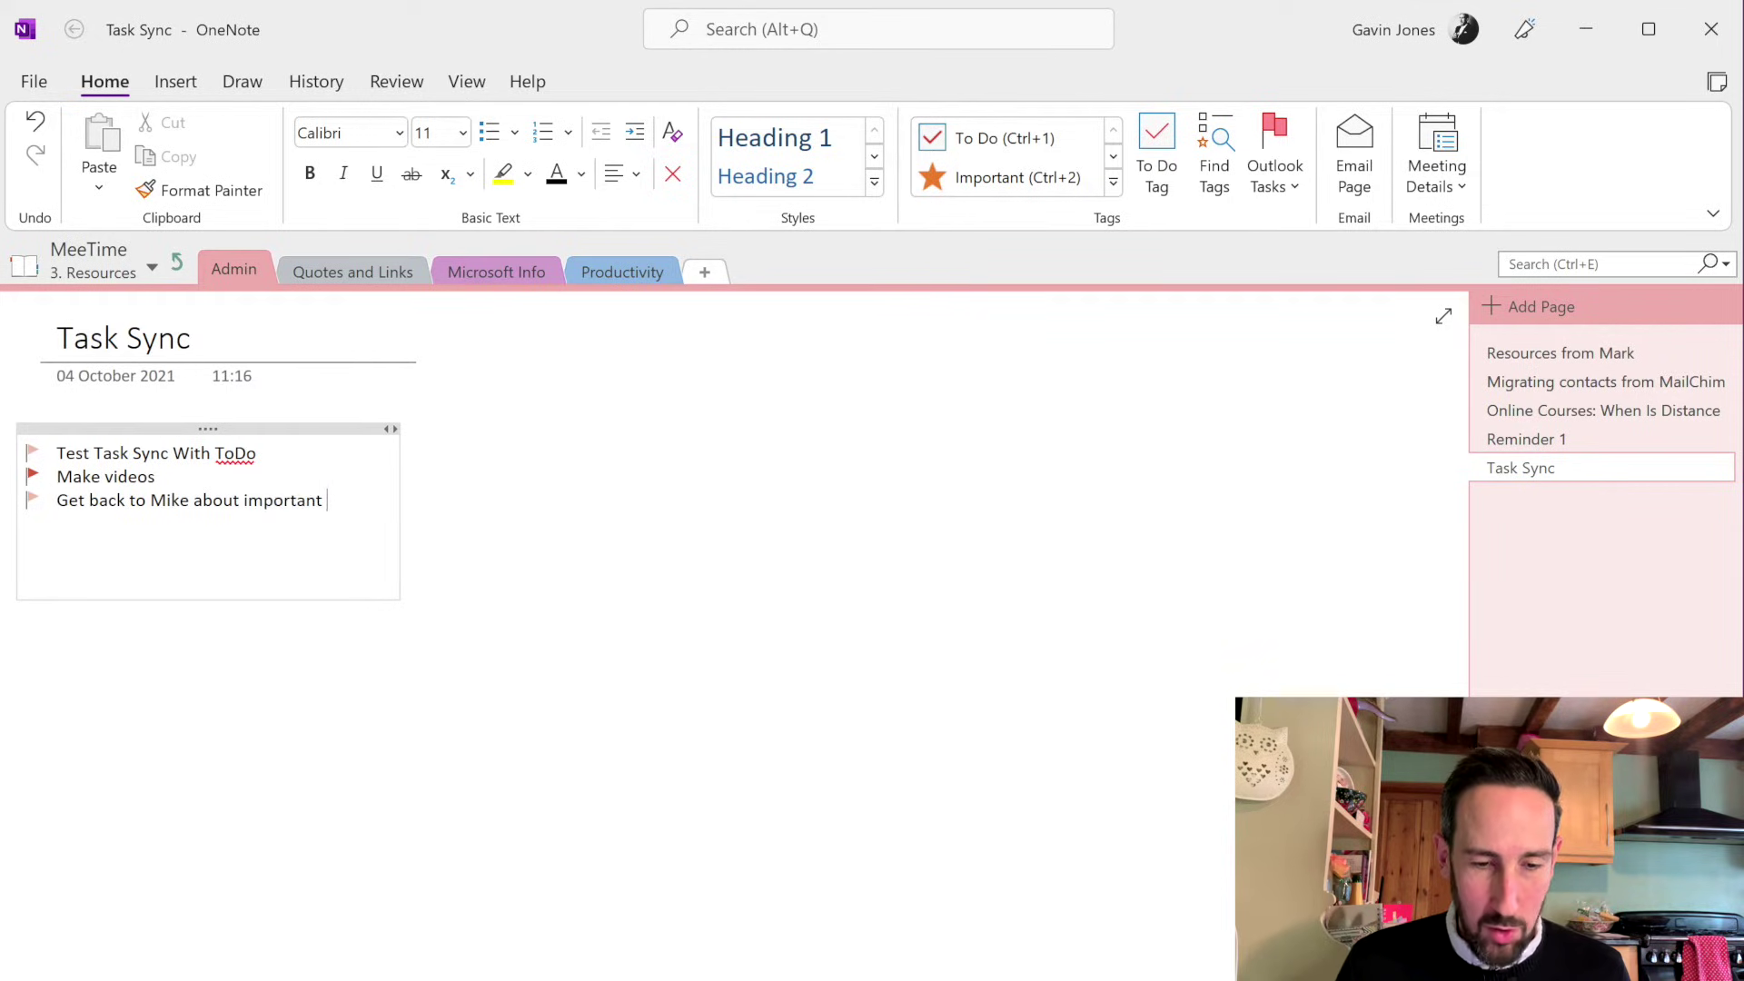
type("document")
key("Return")
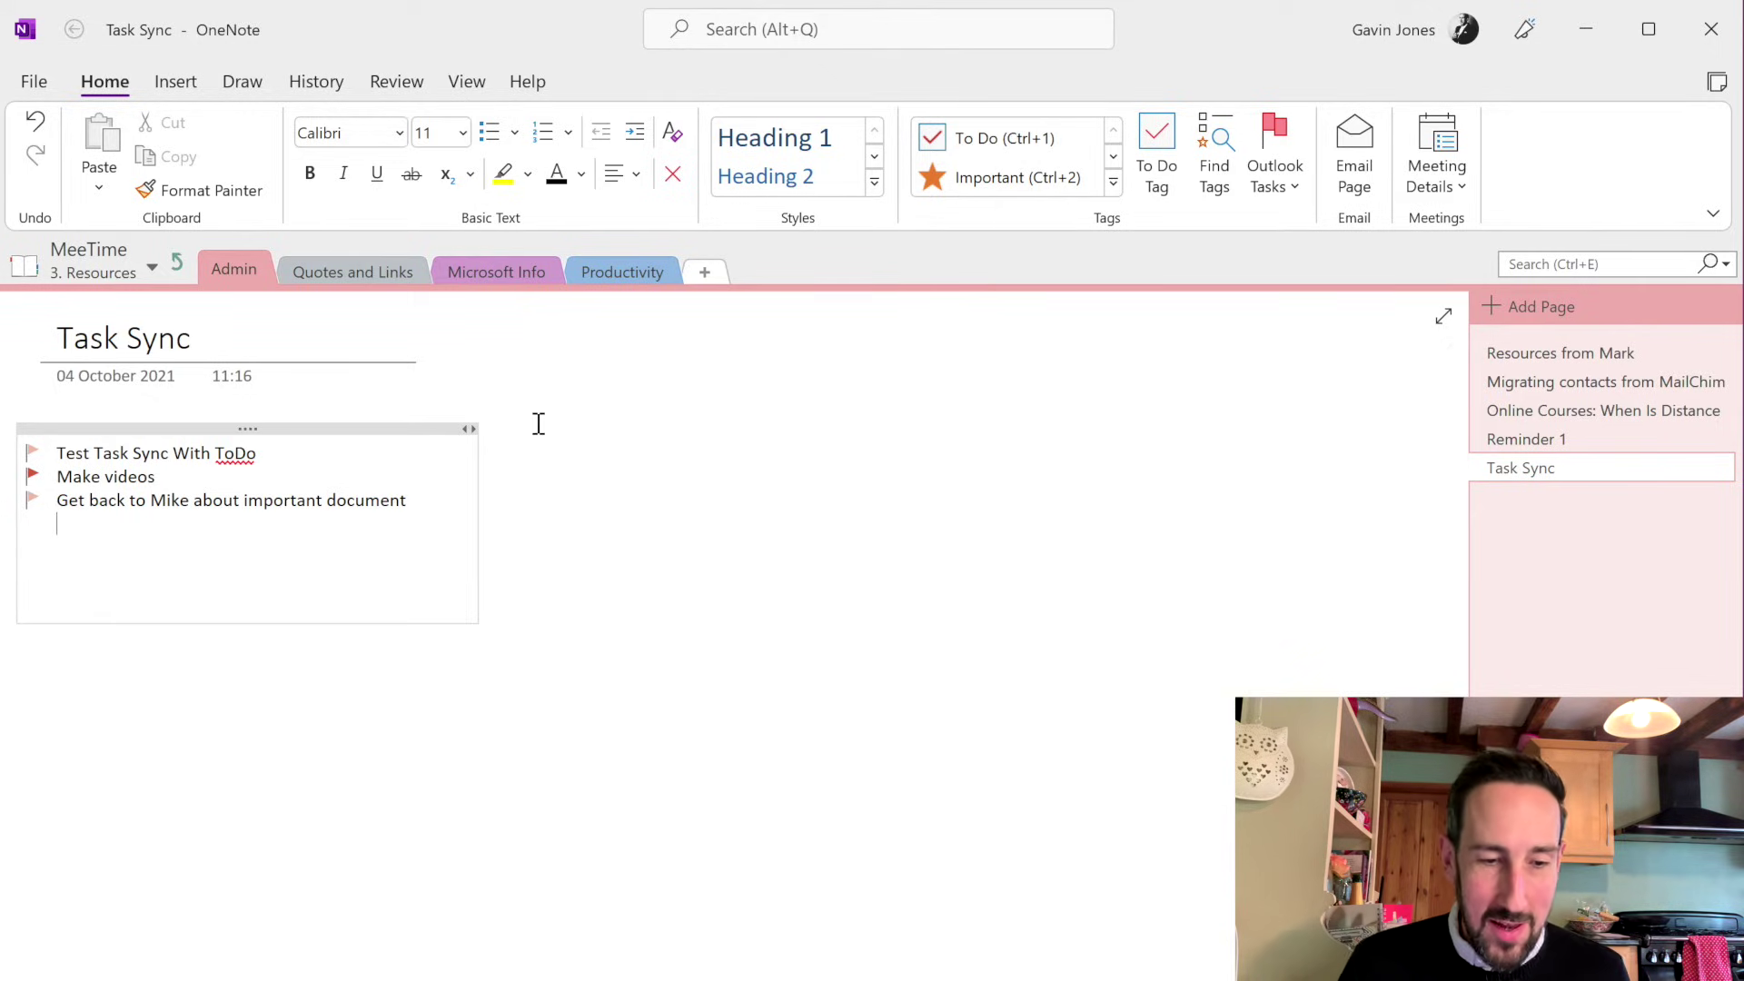
- Check Microsoft To Do for the new task, then return to Outlook's task list
key("alt+Tab")
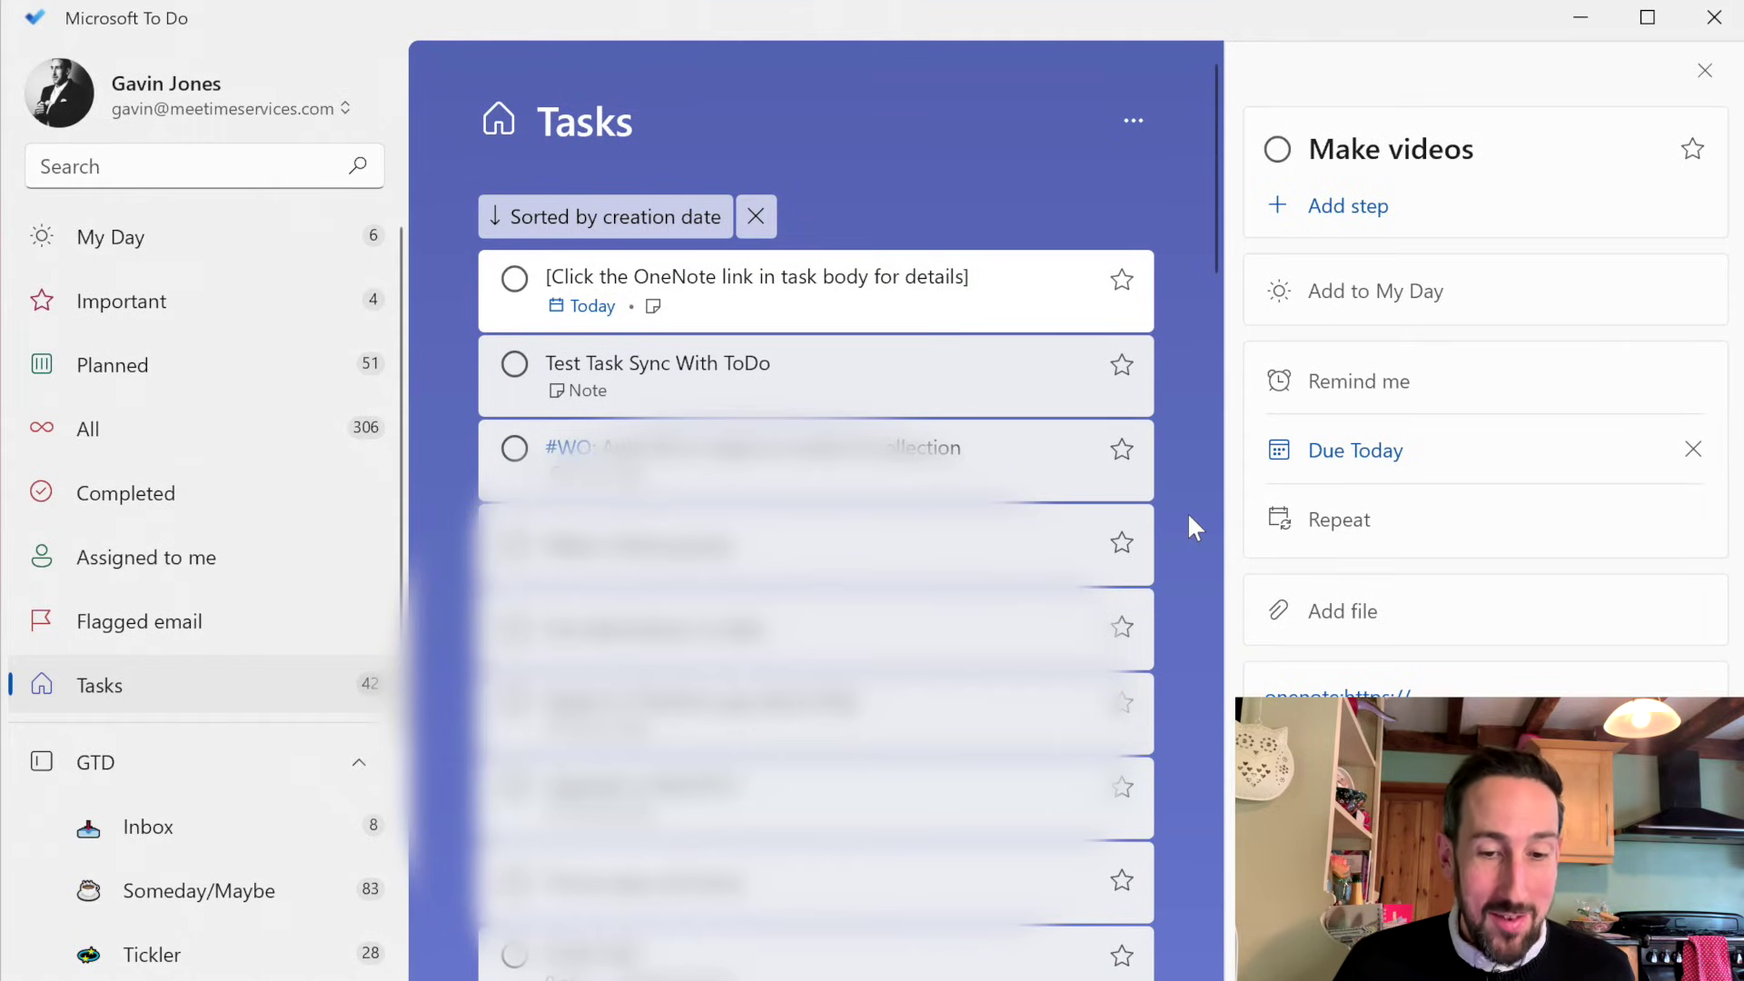
key("alt+Tab")
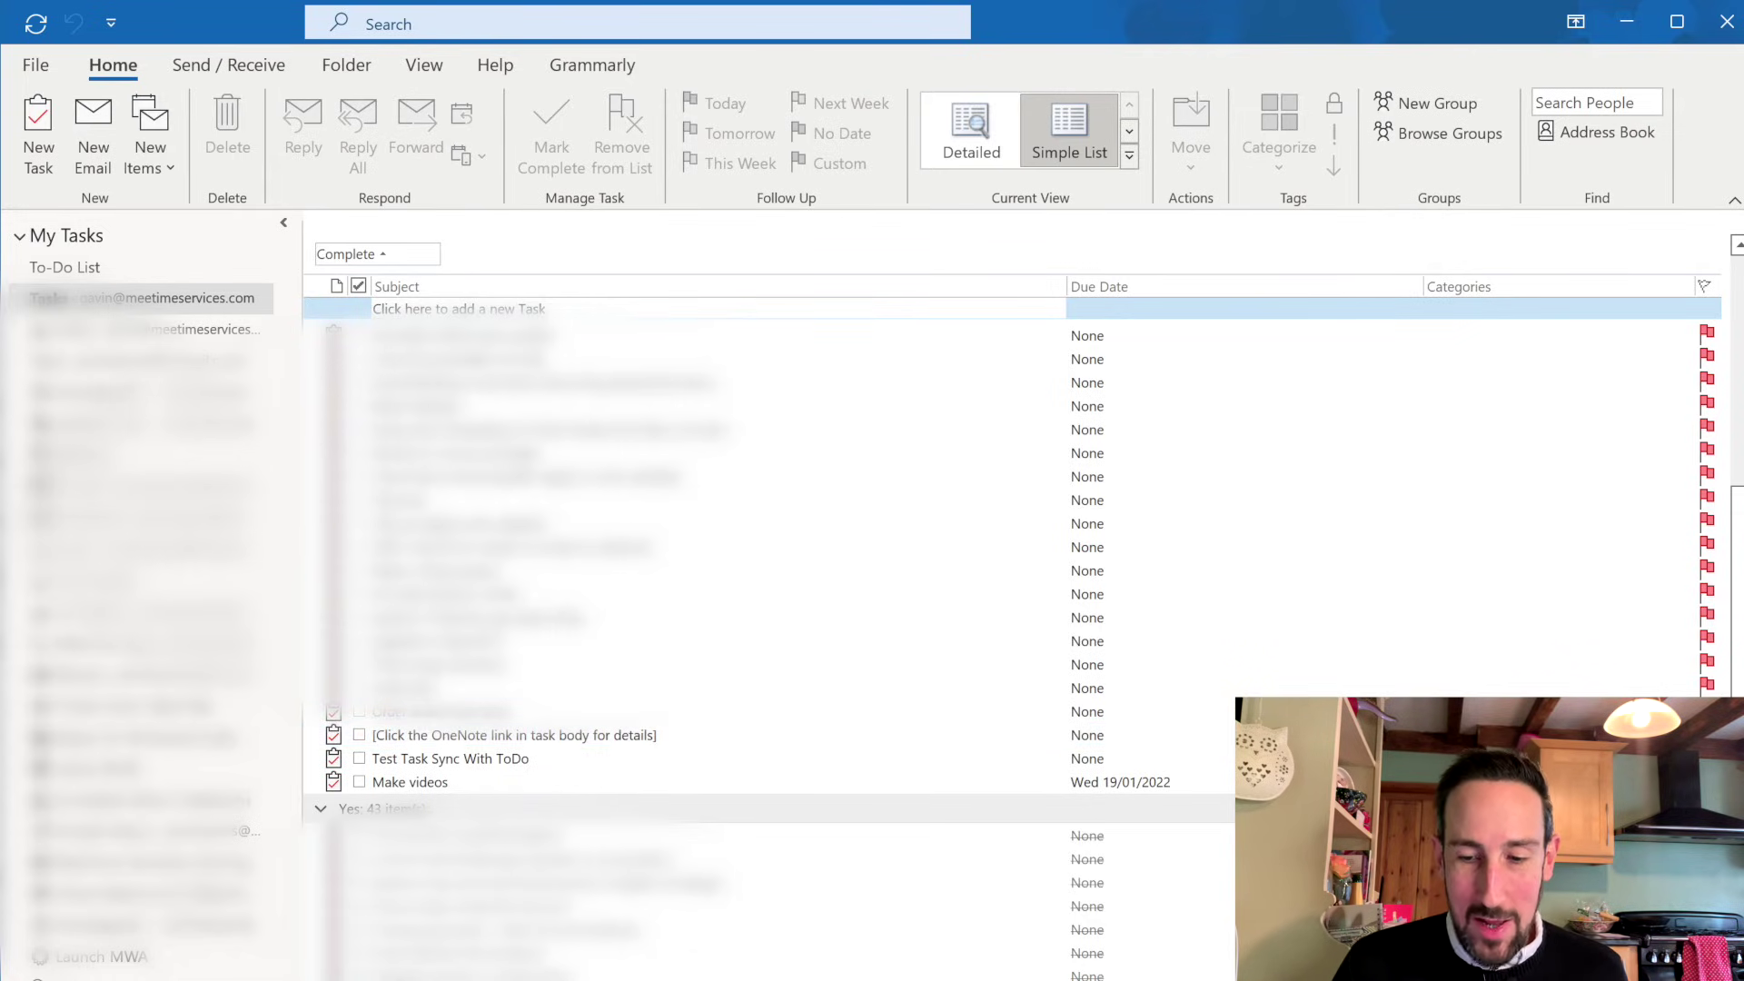
key("alt+Tab")
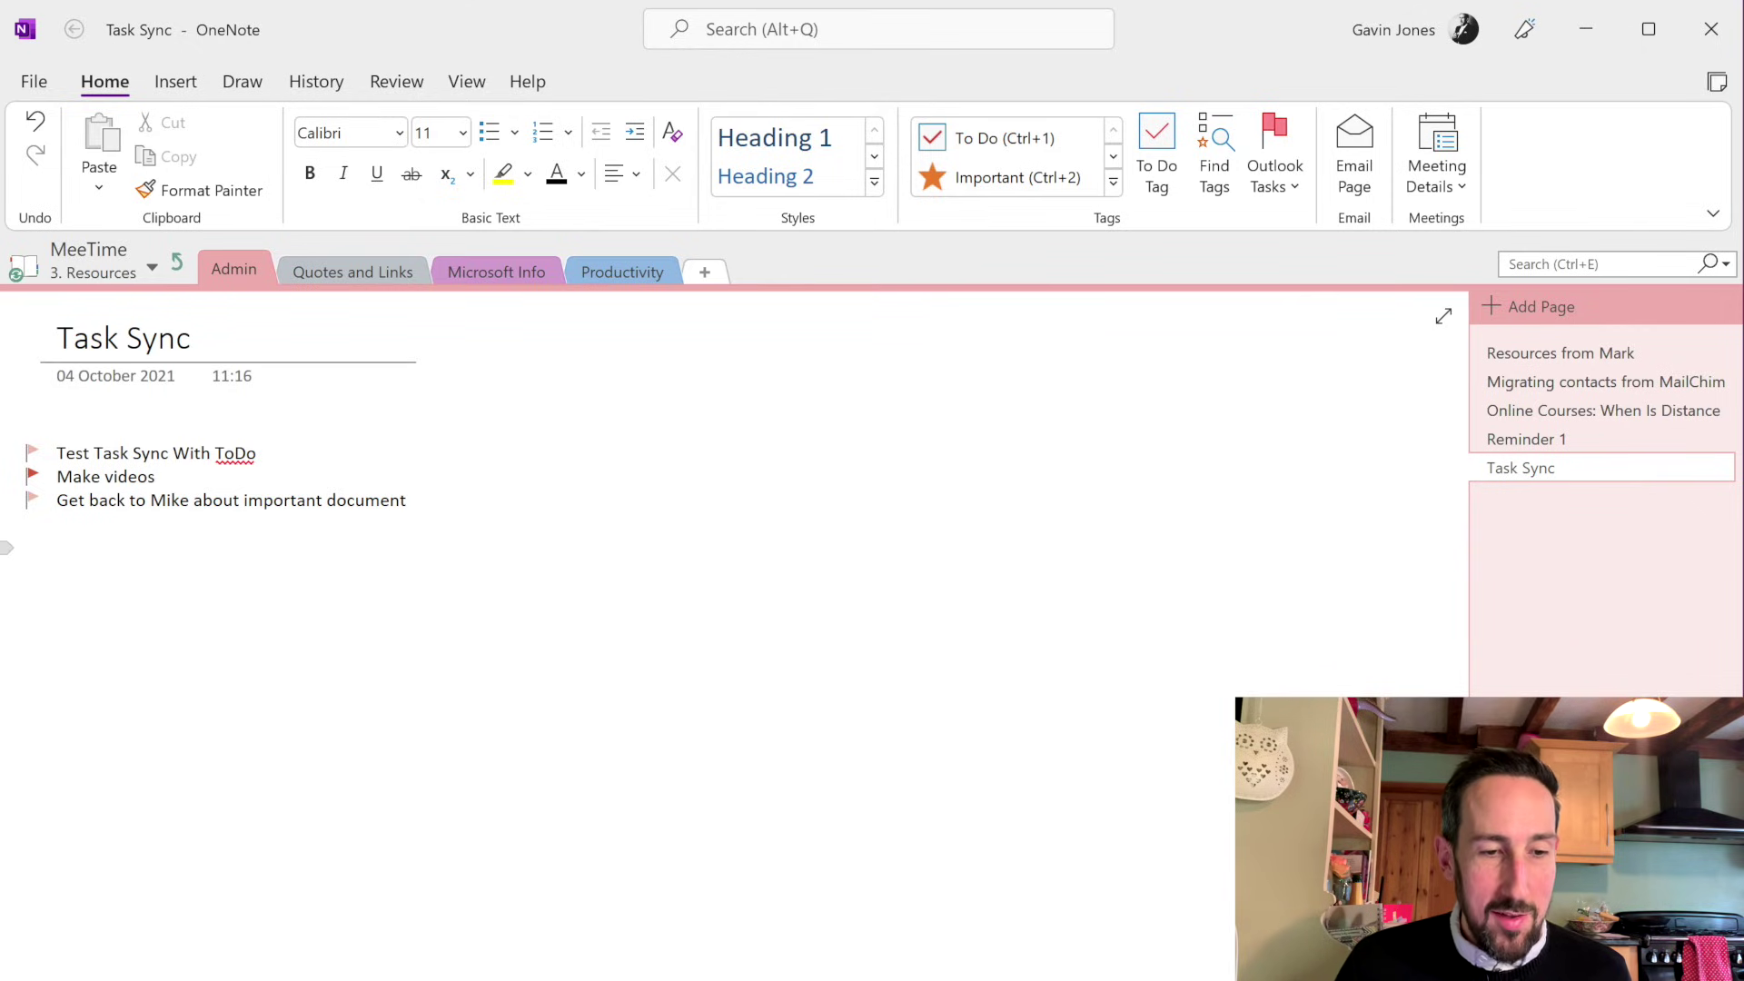
key("alt+Tab")
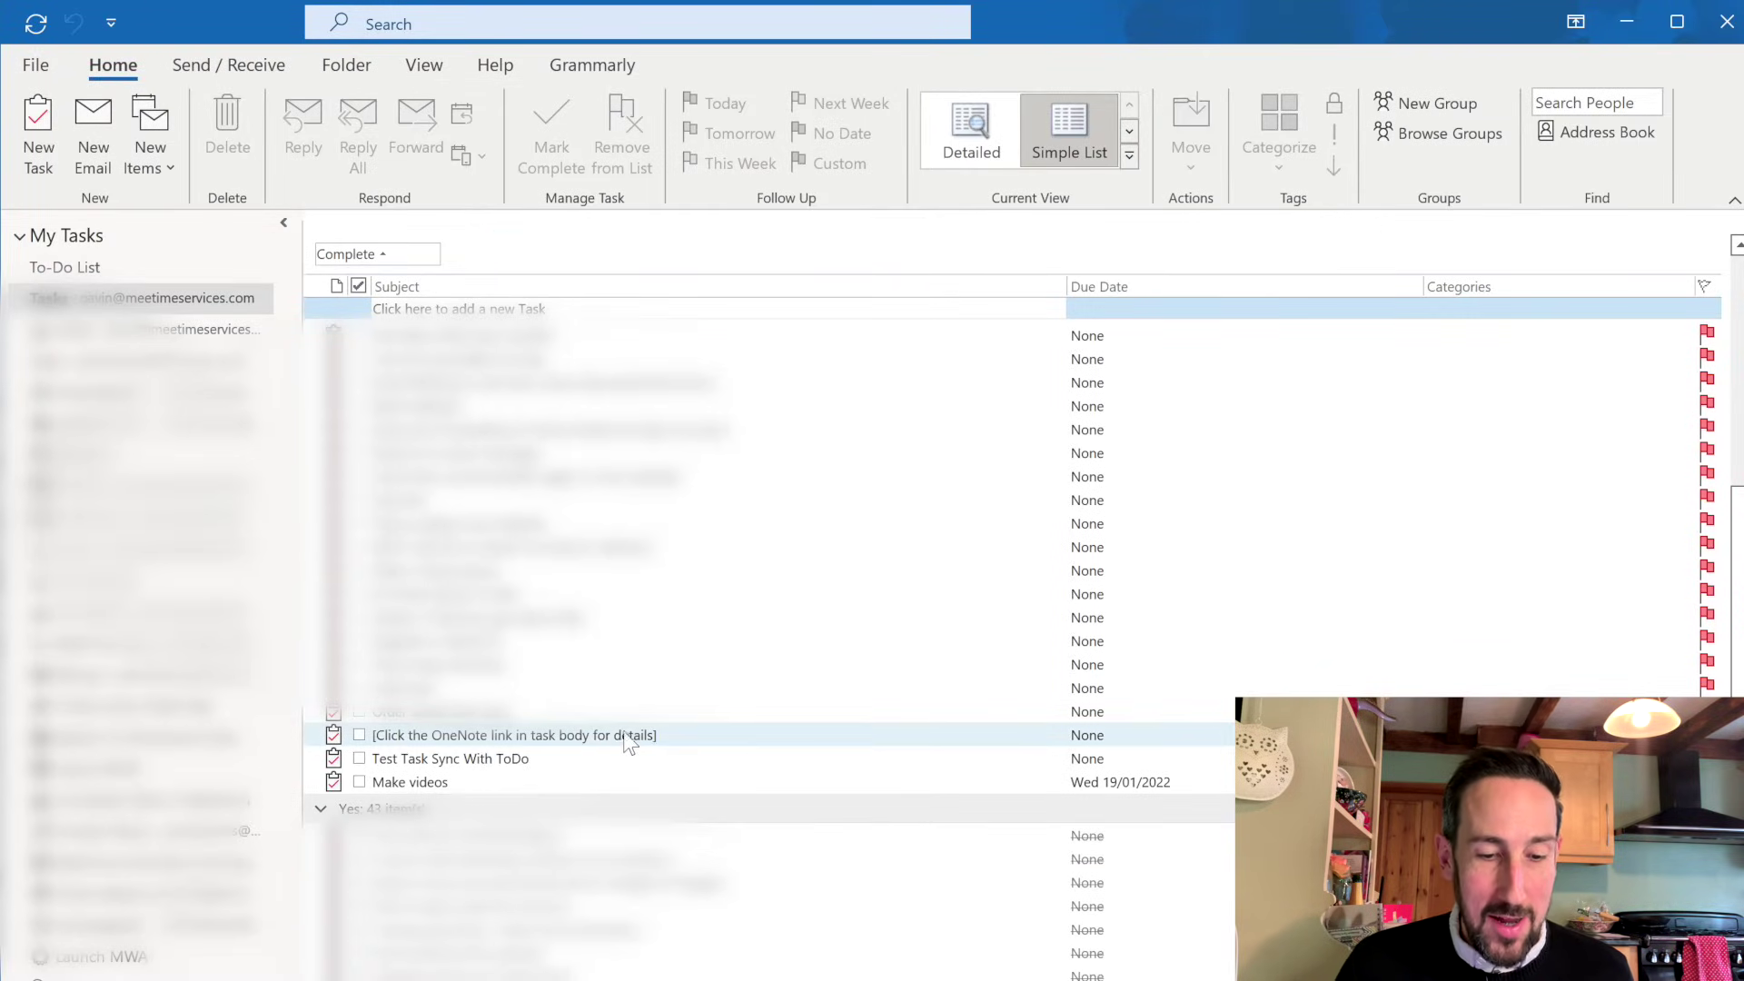
double_click(700, 734)
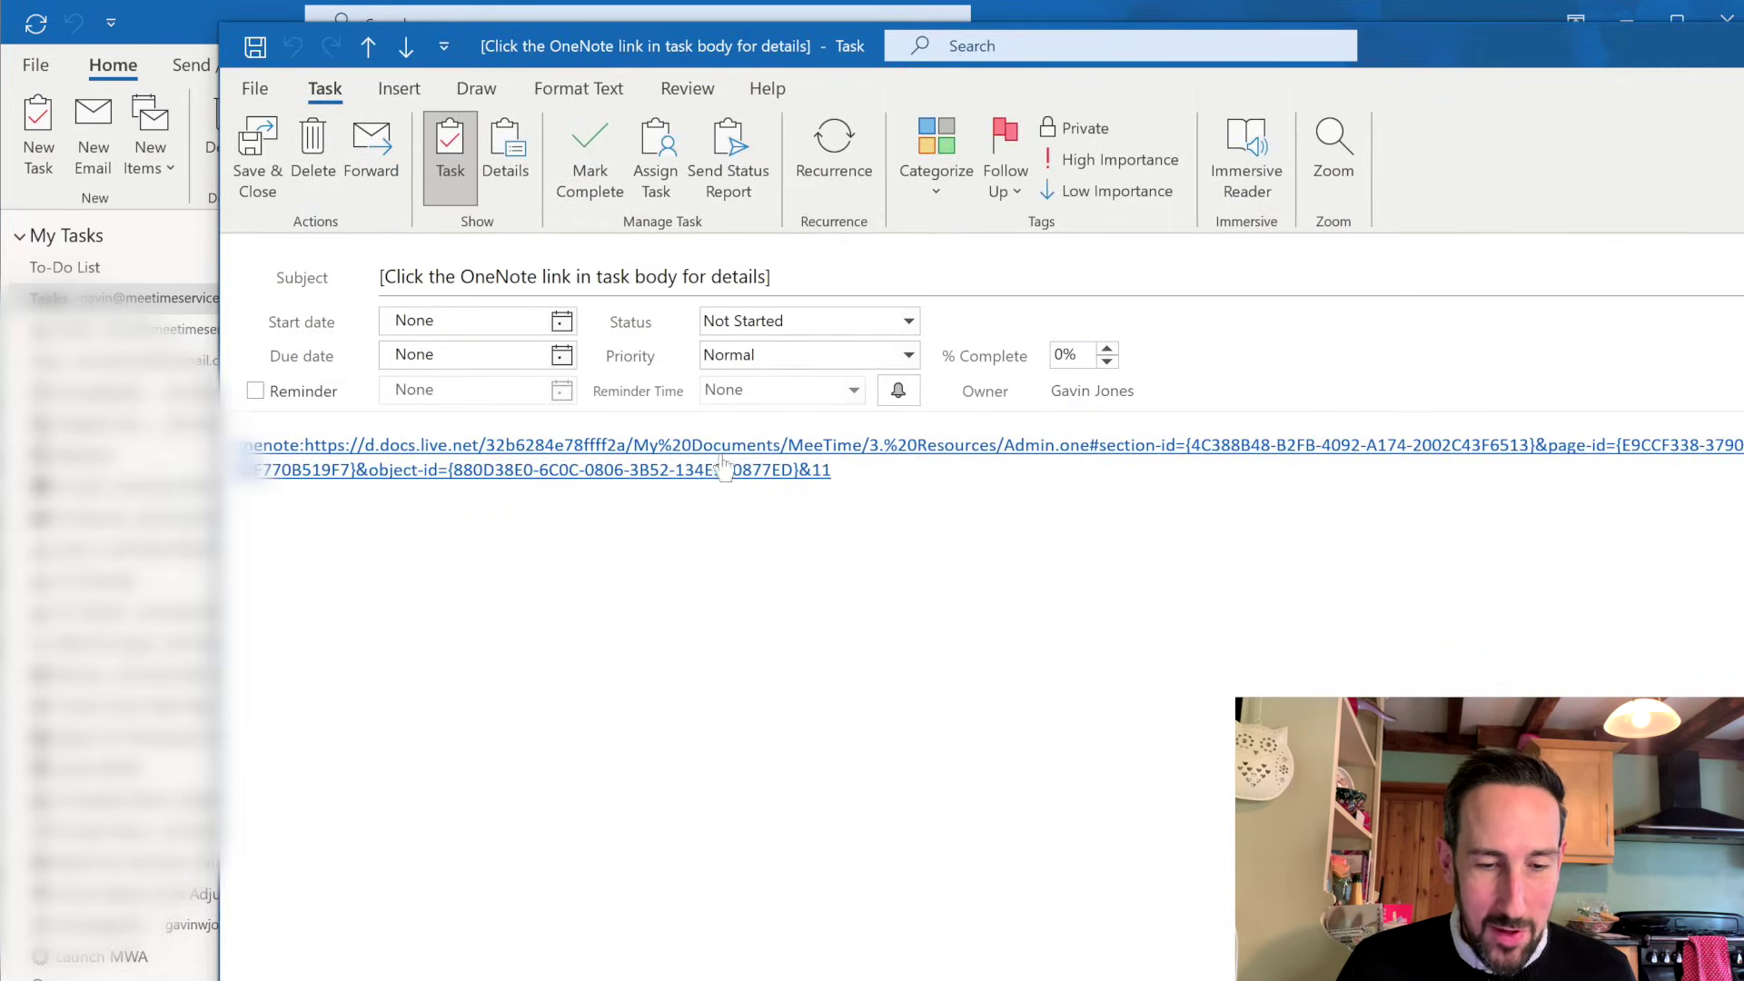
left_click(712, 446, "ctrl")
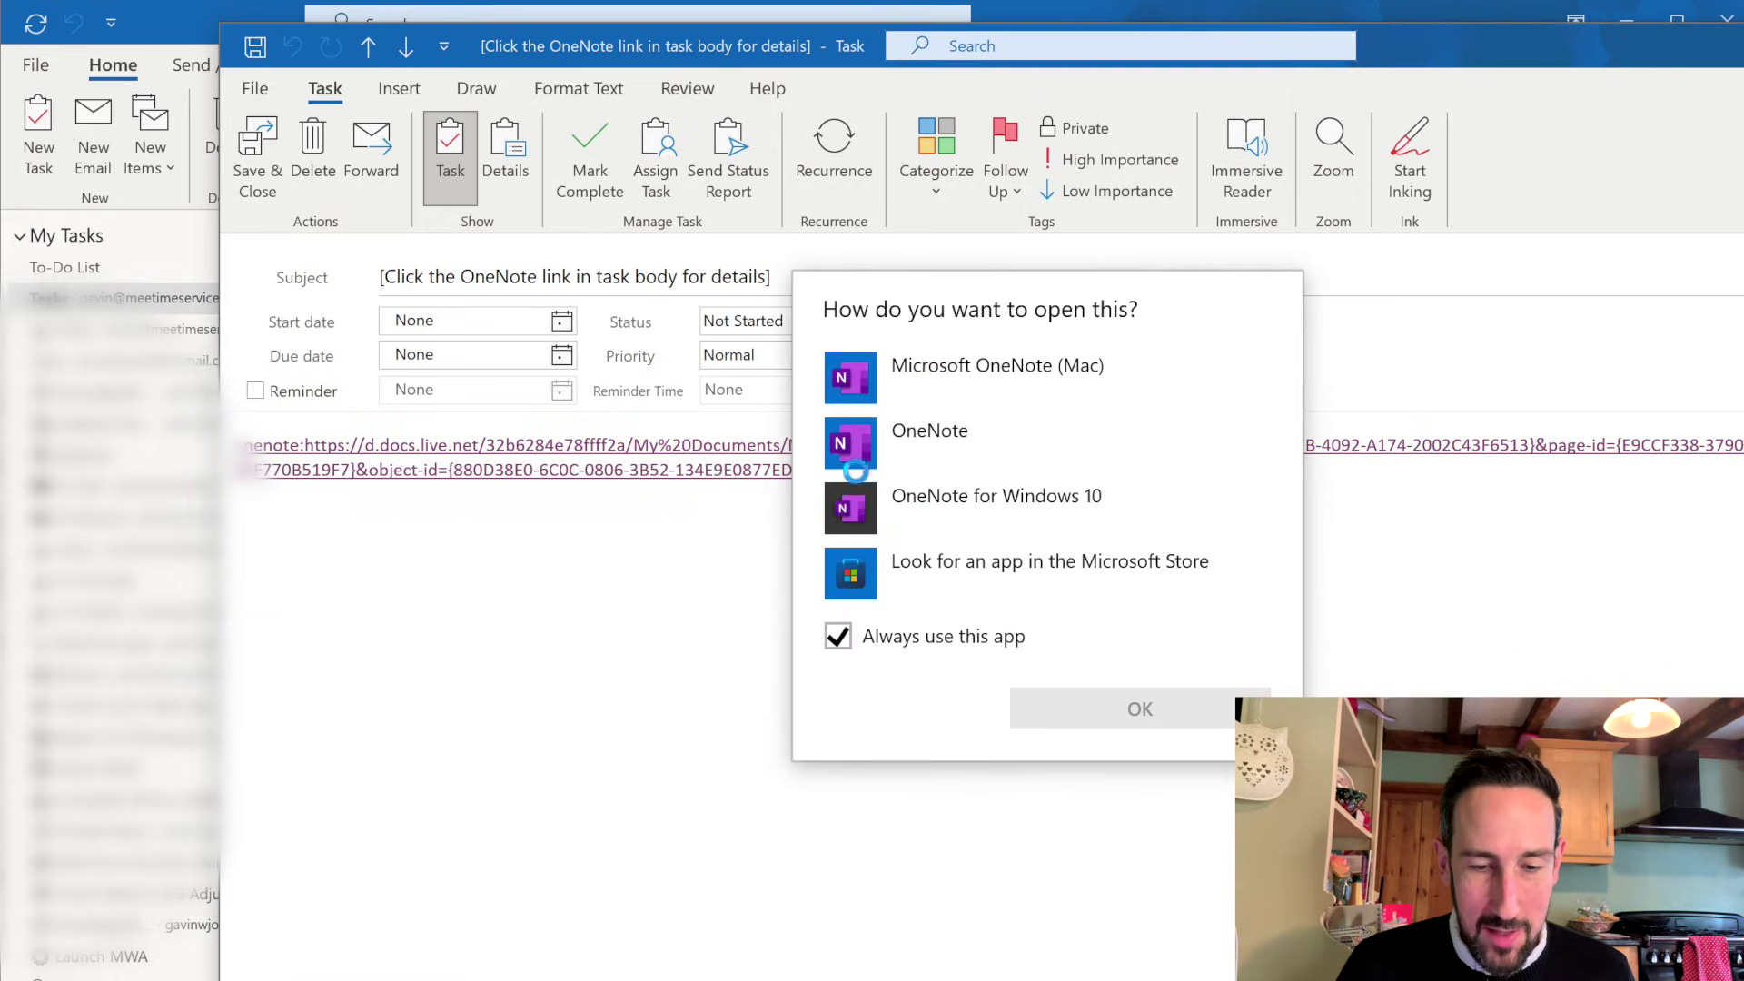
left_click(854, 459)
left_click(921, 640)
left_click(1094, 708)
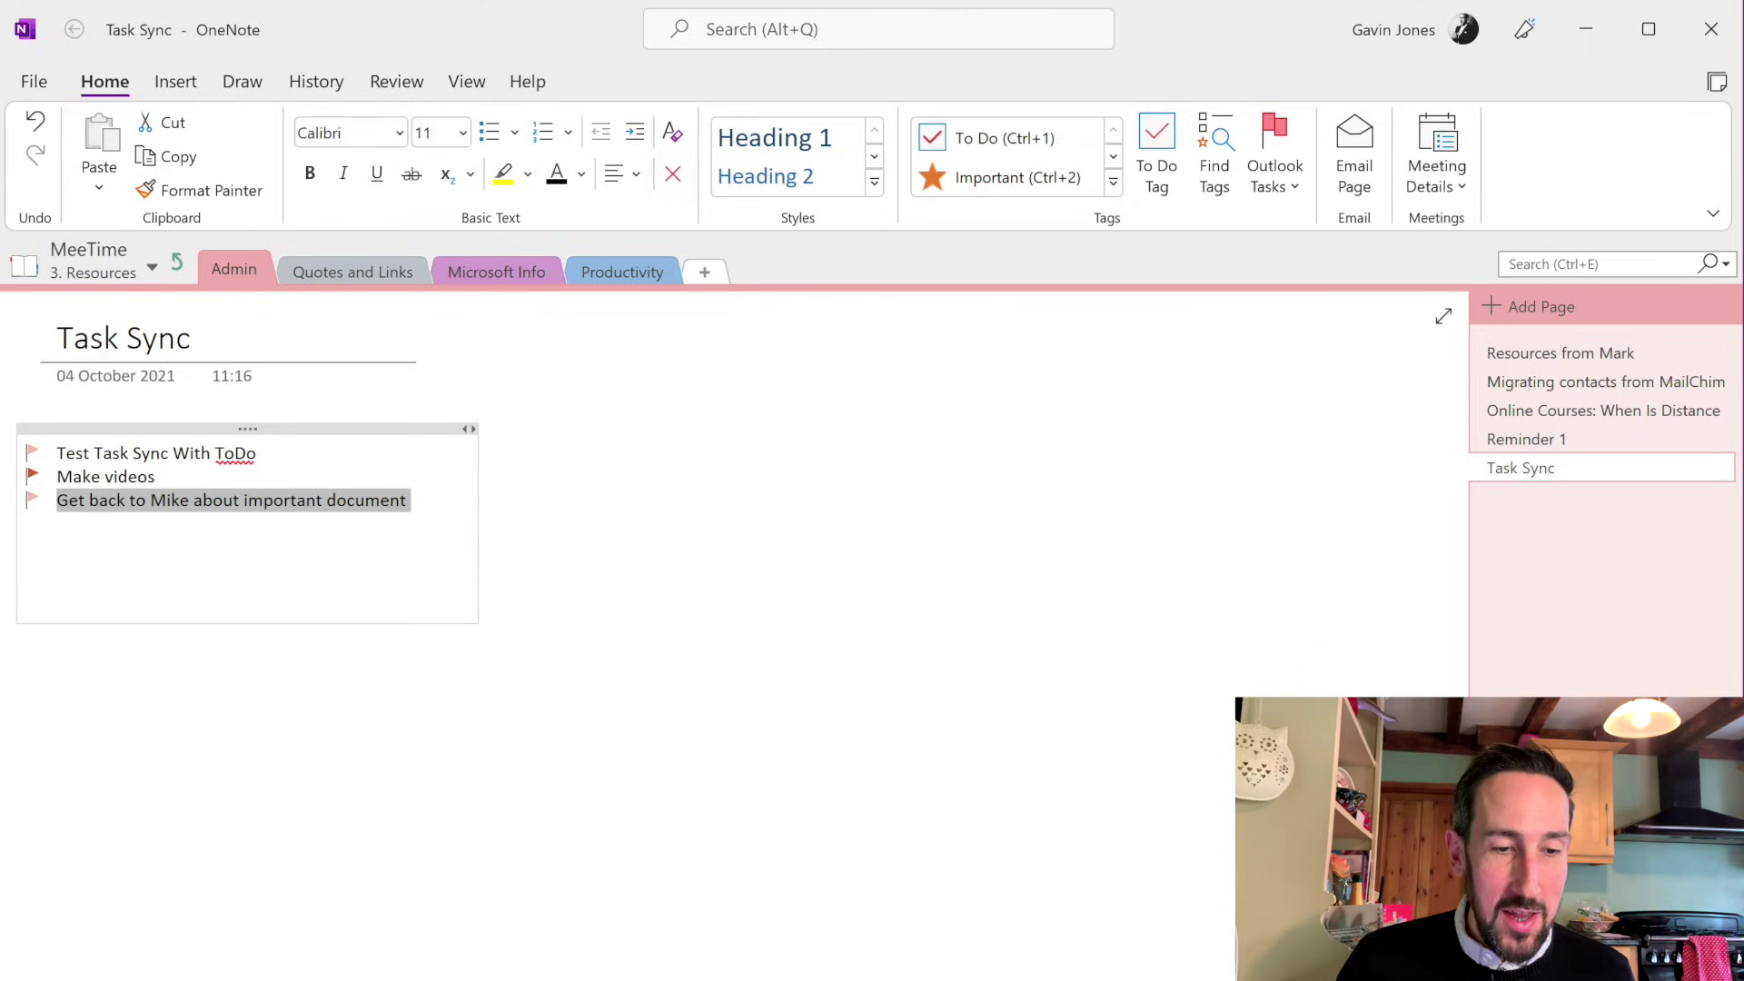
left_click(1472, 102)
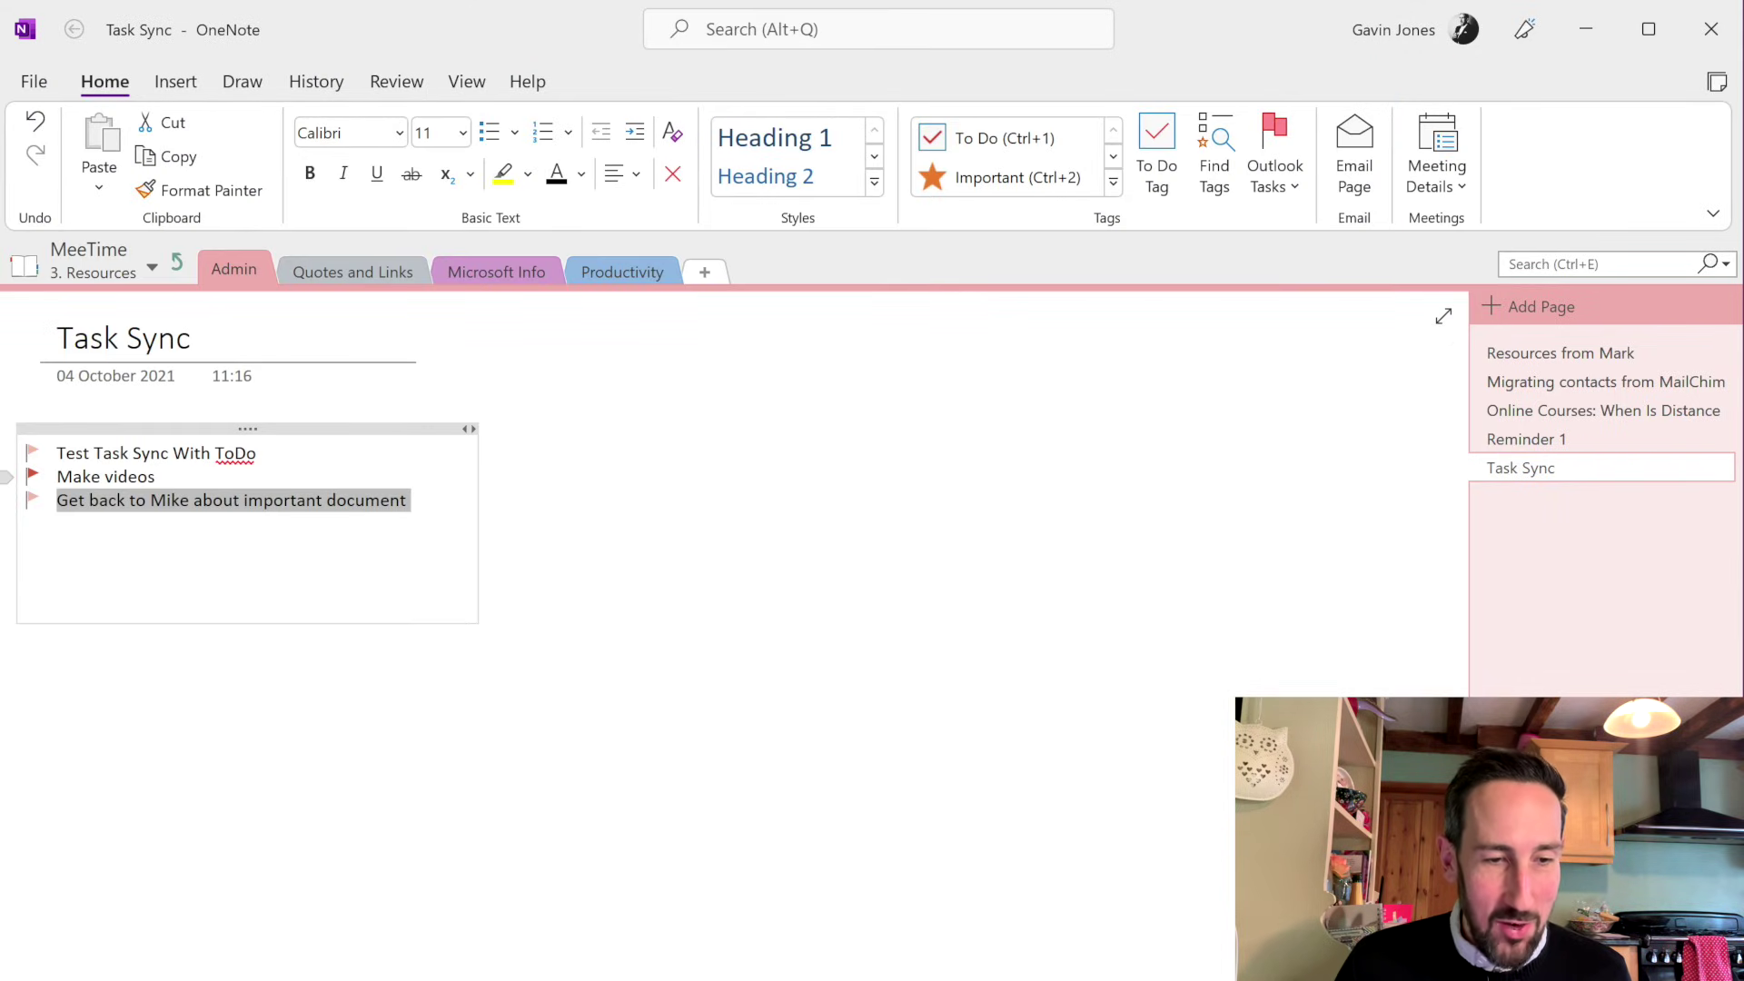
key("alt+Tab")
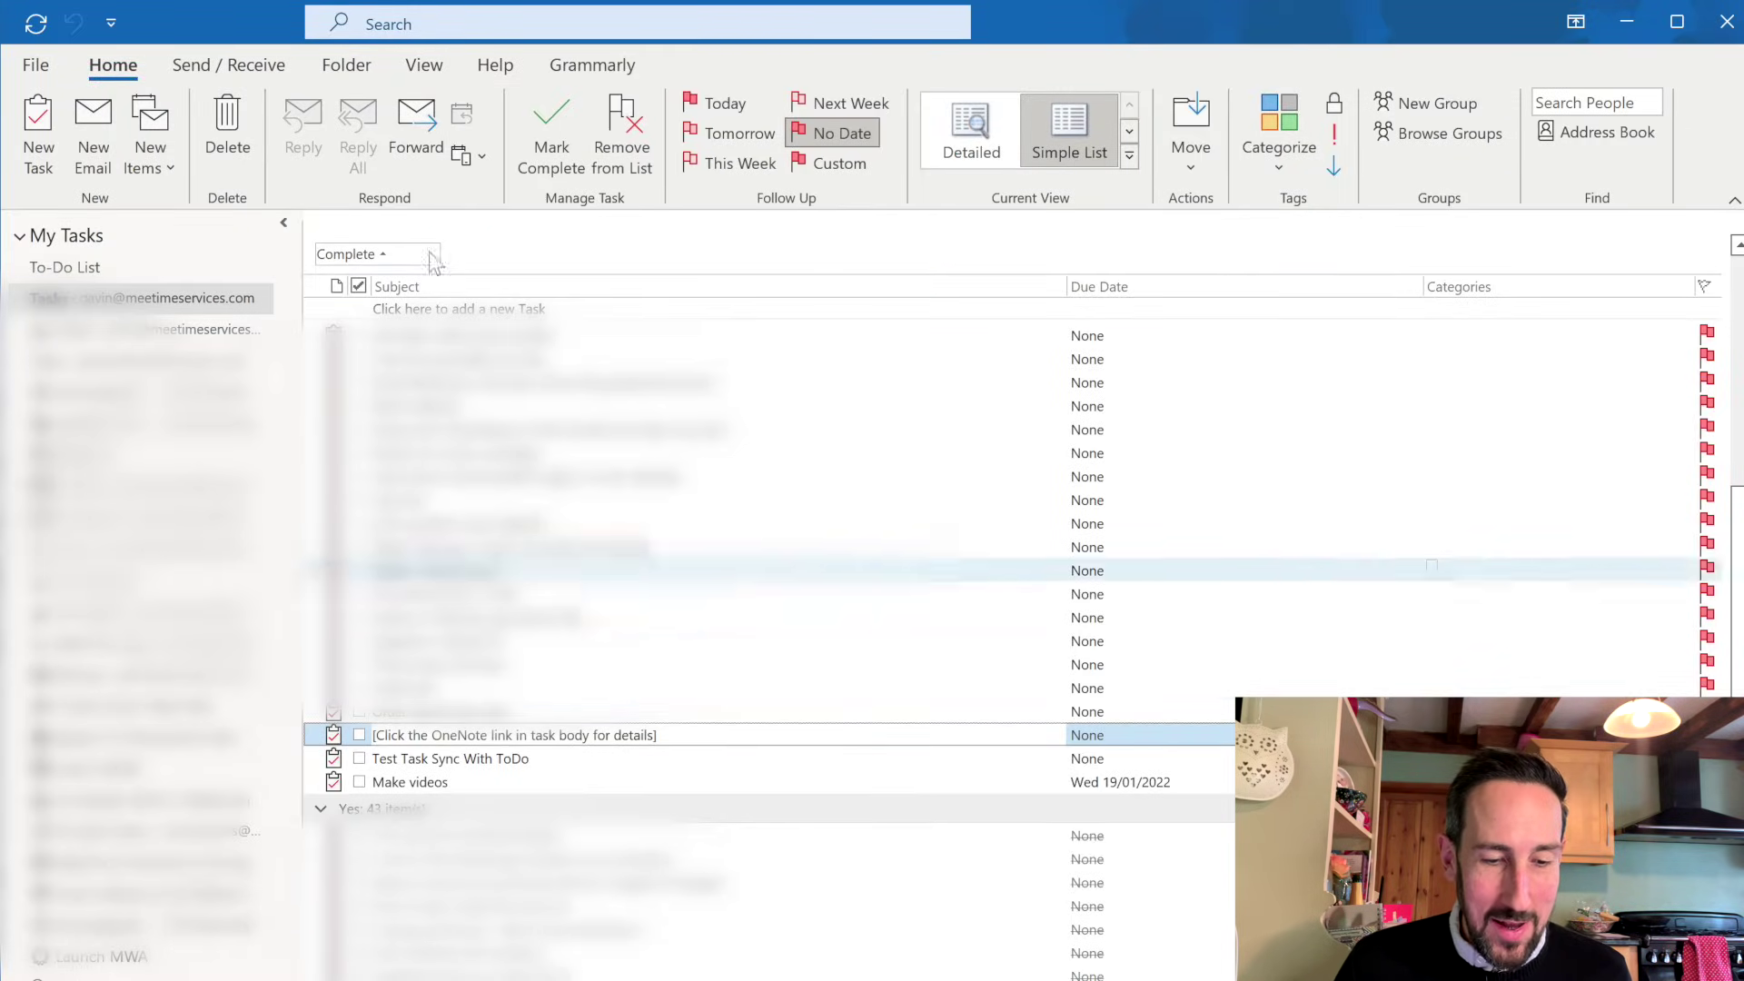
- Return to Microsoft To Do to see the OneNote-linked task listed under Today
key("alt+Tab")
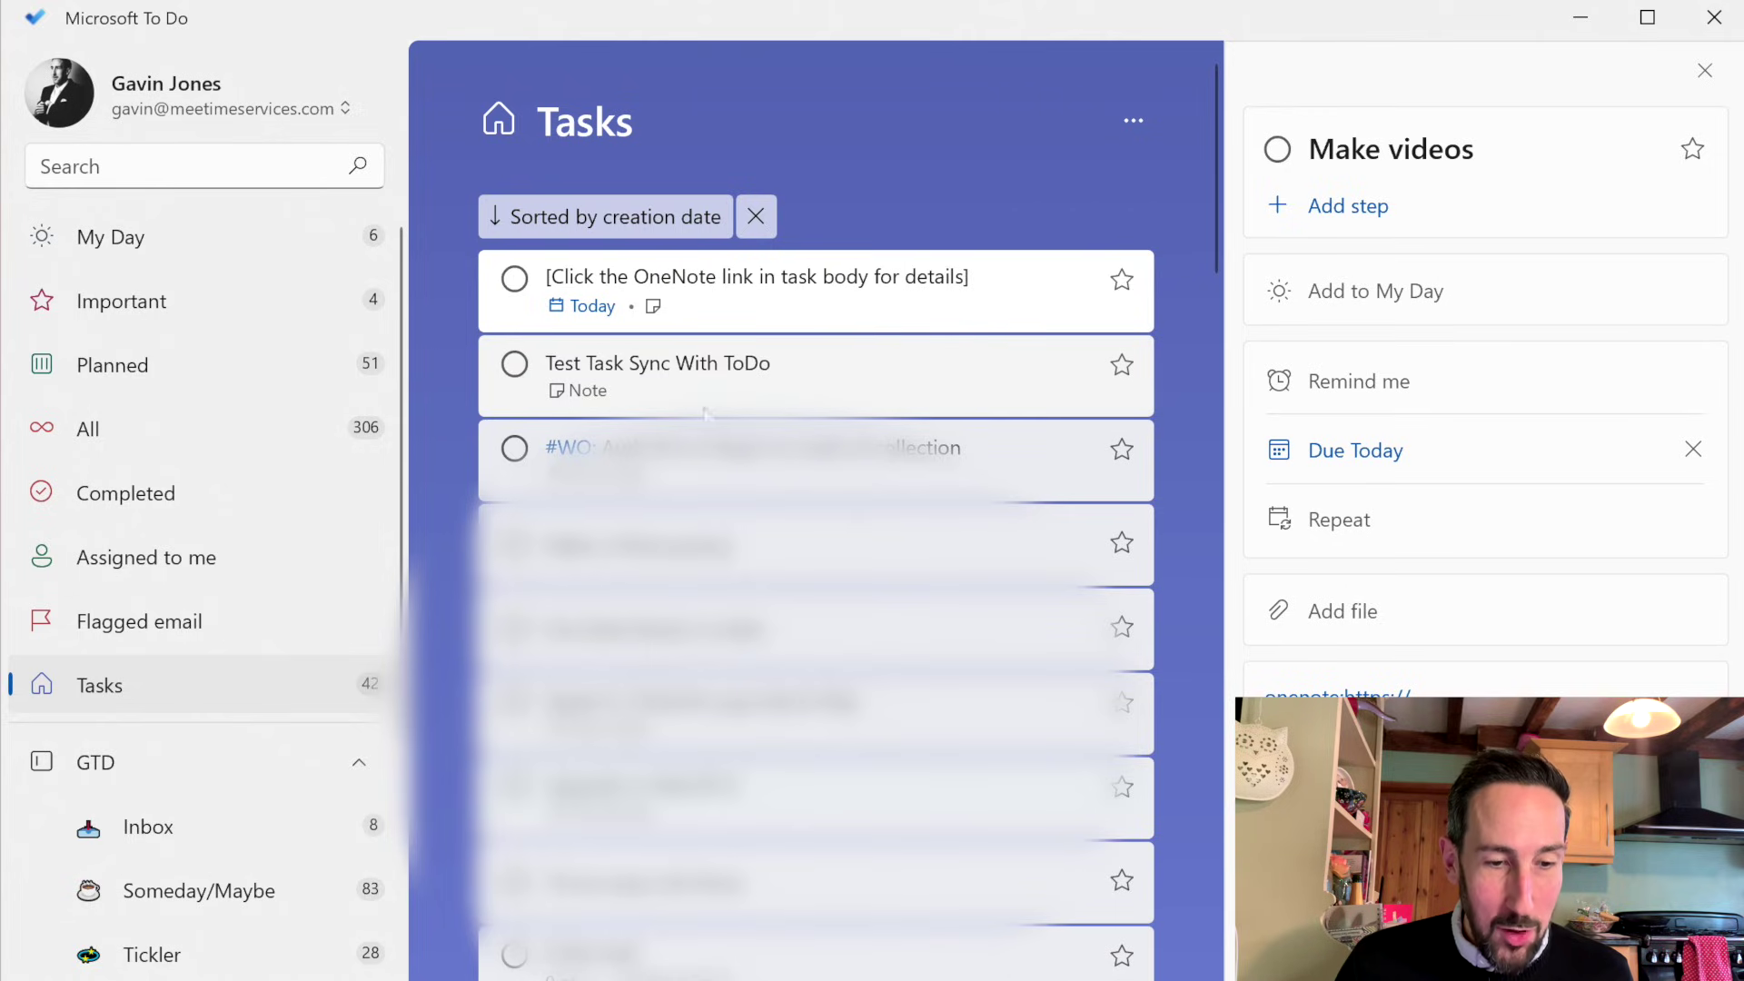